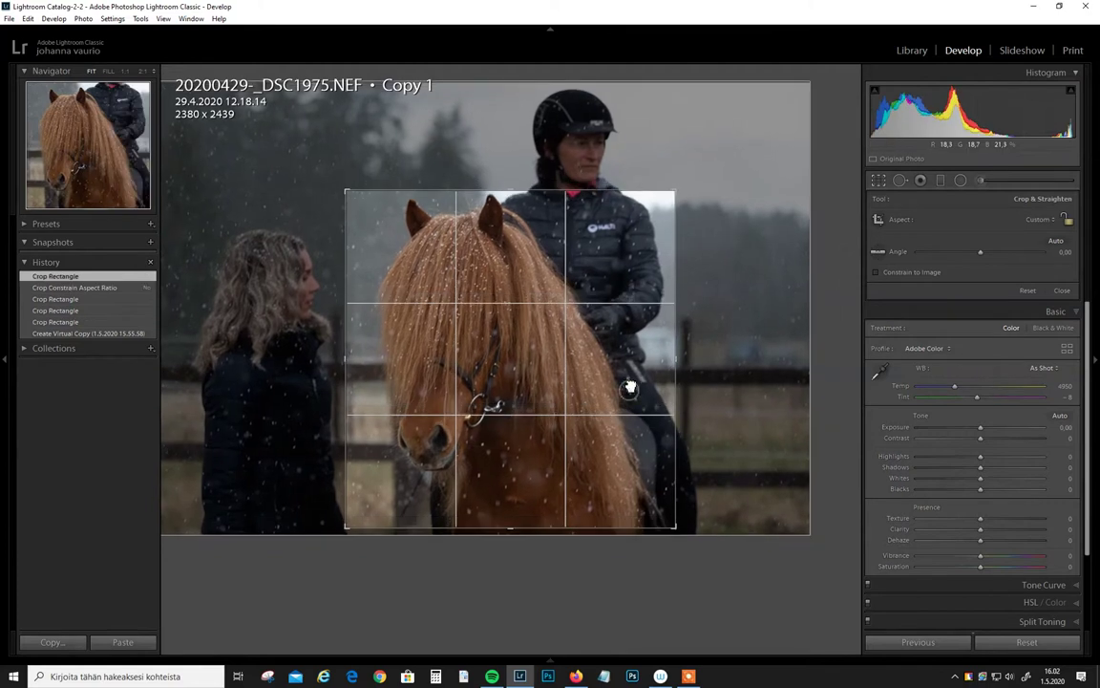
Step: Extend the upper edge of the crop to 2380 x 2547, apply it, and set the photo's Contrast to +22
{"action": "left_click_drag", "start_coordinate": [533, 193], "coordinate": [532, 182]}
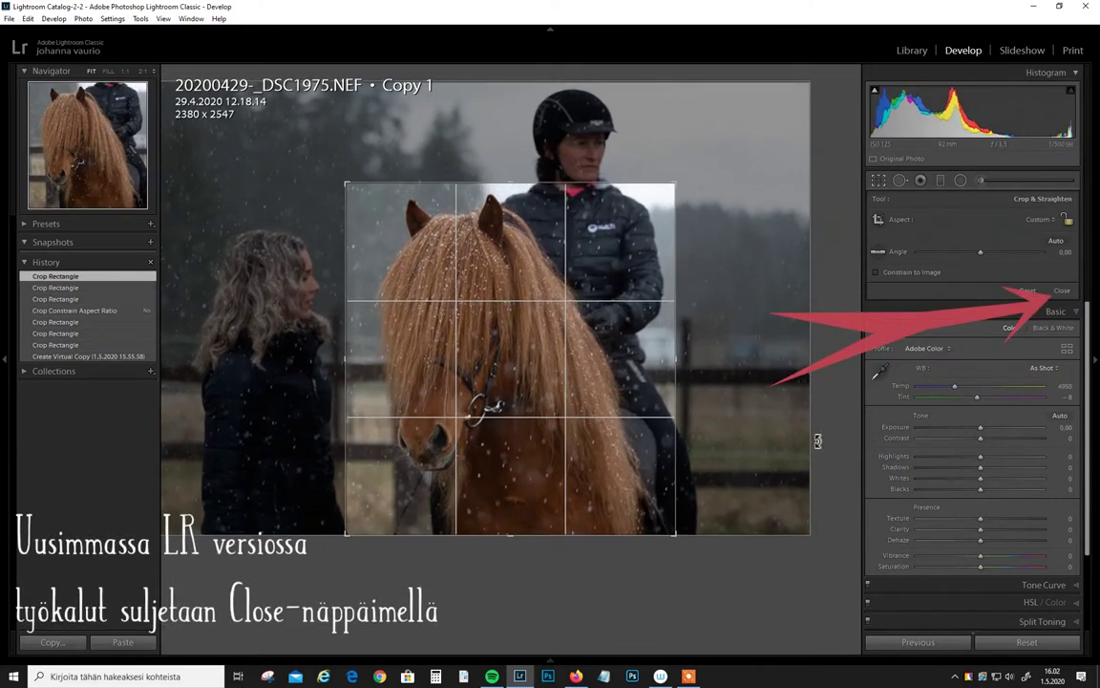
{"action": "left_click", "coordinate": [1062, 290]}
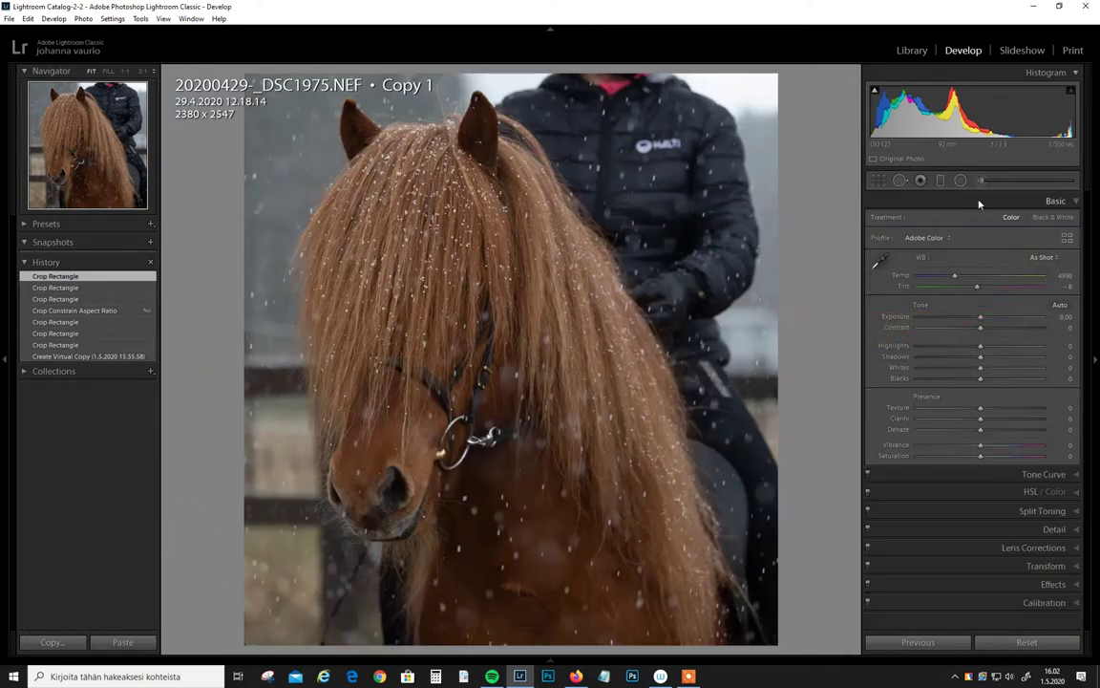
{"action": "left_click_drag", "start_coordinate": [975, 331], "coordinate": [995, 333]}
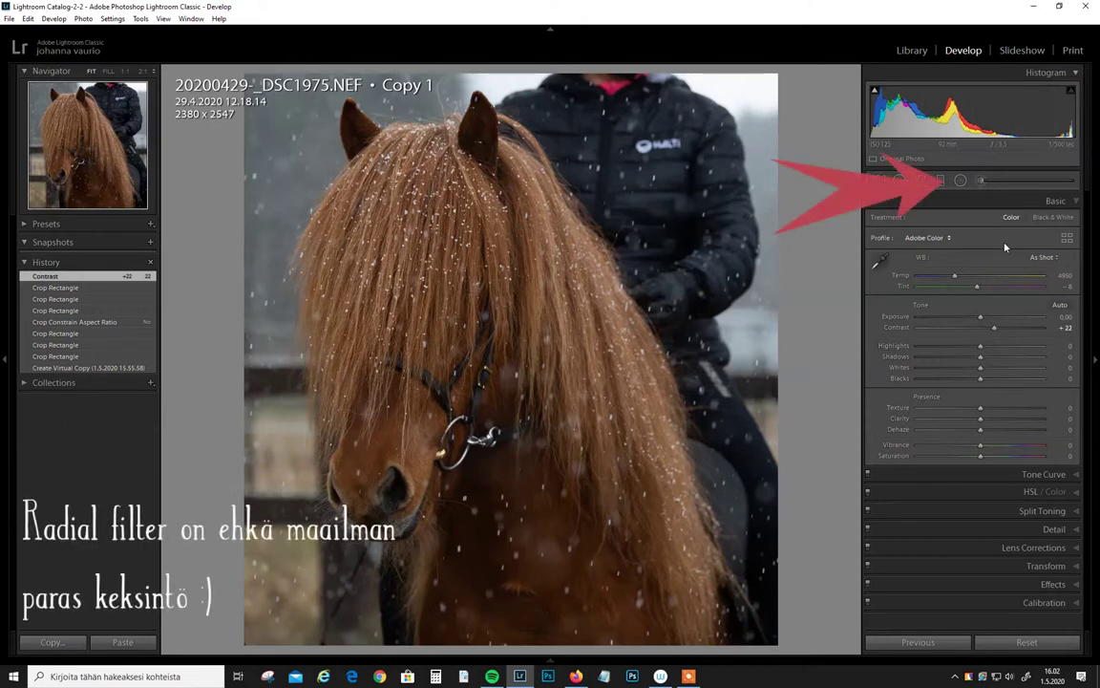
Step: Add an oval radial filter over the horse's head and mane with Exposure 0.62 and Contrast 15
{"action": "left_click", "coordinate": [961, 181]}
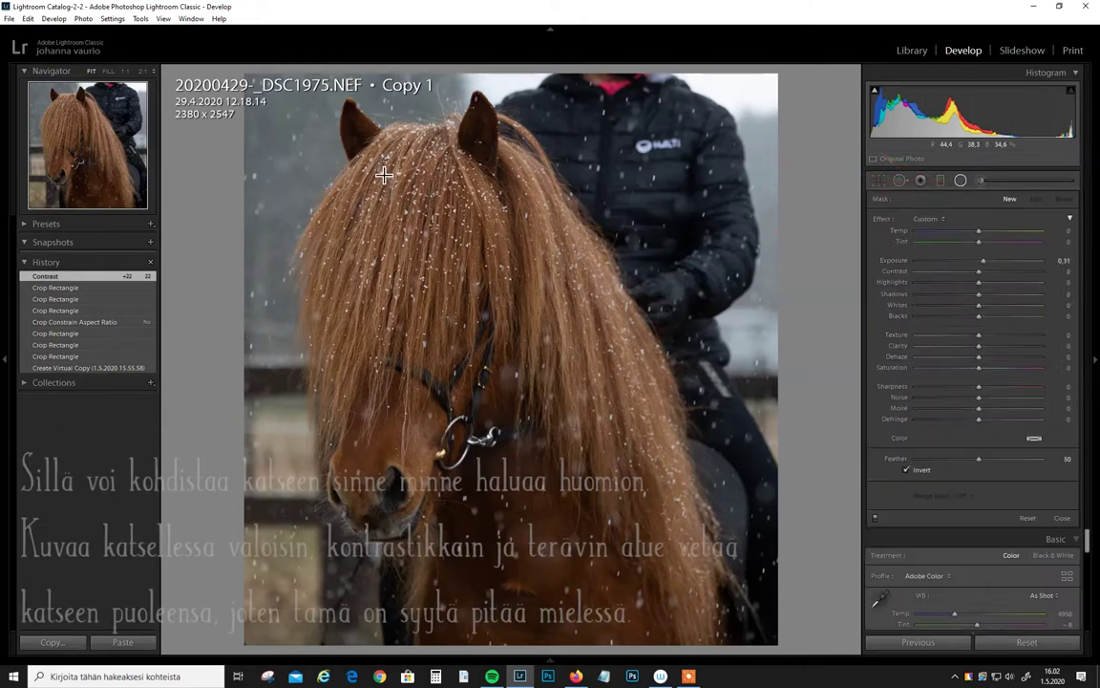
{"action": "left_click_drag", "start_coordinate": [380, 172], "coordinate": [526, 383]}
{"action": "left_click_drag", "start_coordinate": [385, 165], "coordinate": [468, 346]}
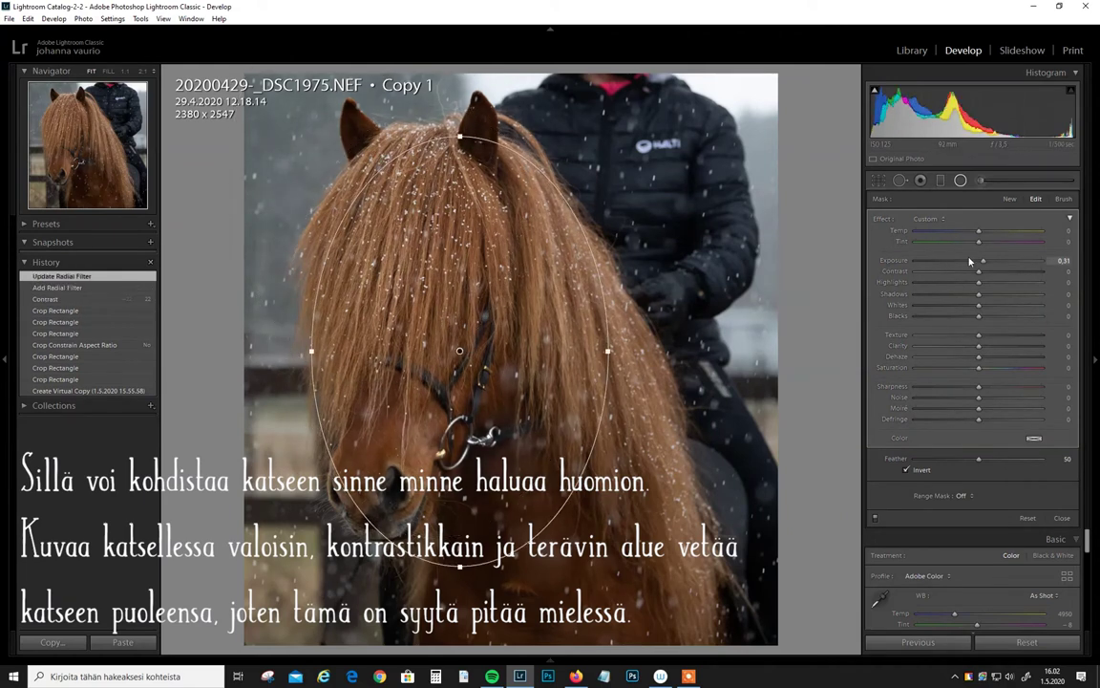
{"action": "left_click_drag", "start_coordinate": [983, 263], "coordinate": [988, 272]}
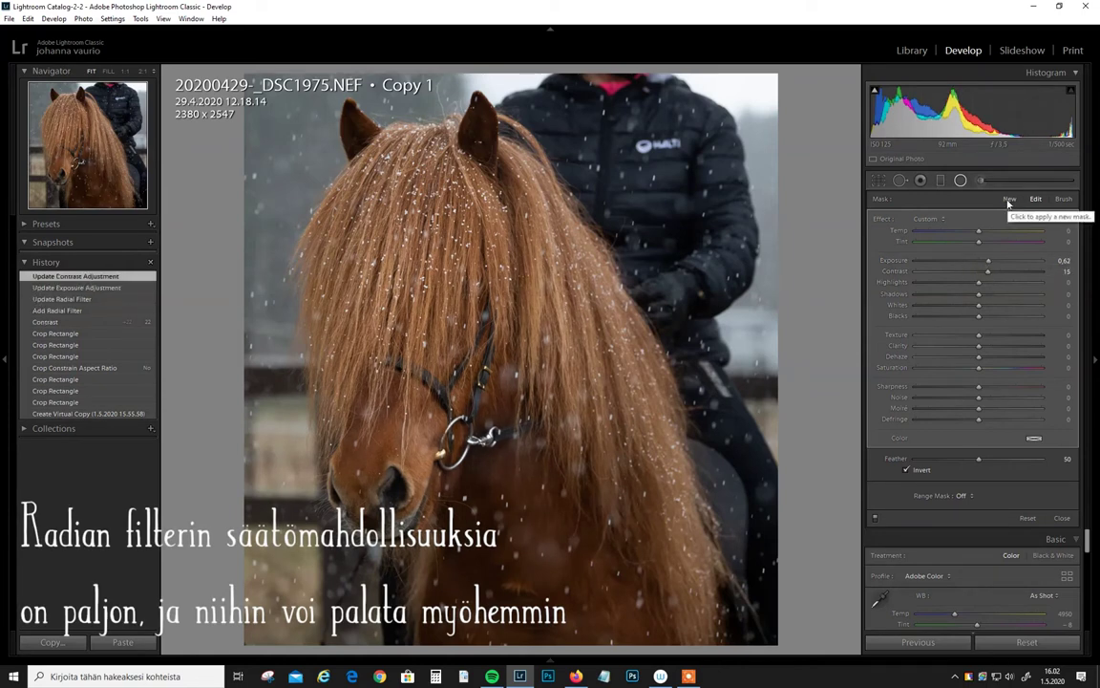
Step: Brush the blurred background around the horse and rider with Temp -30, Tint -30, Exposure 0.18 and brush size 13
{"action": "left_click", "coordinate": [980, 181]}
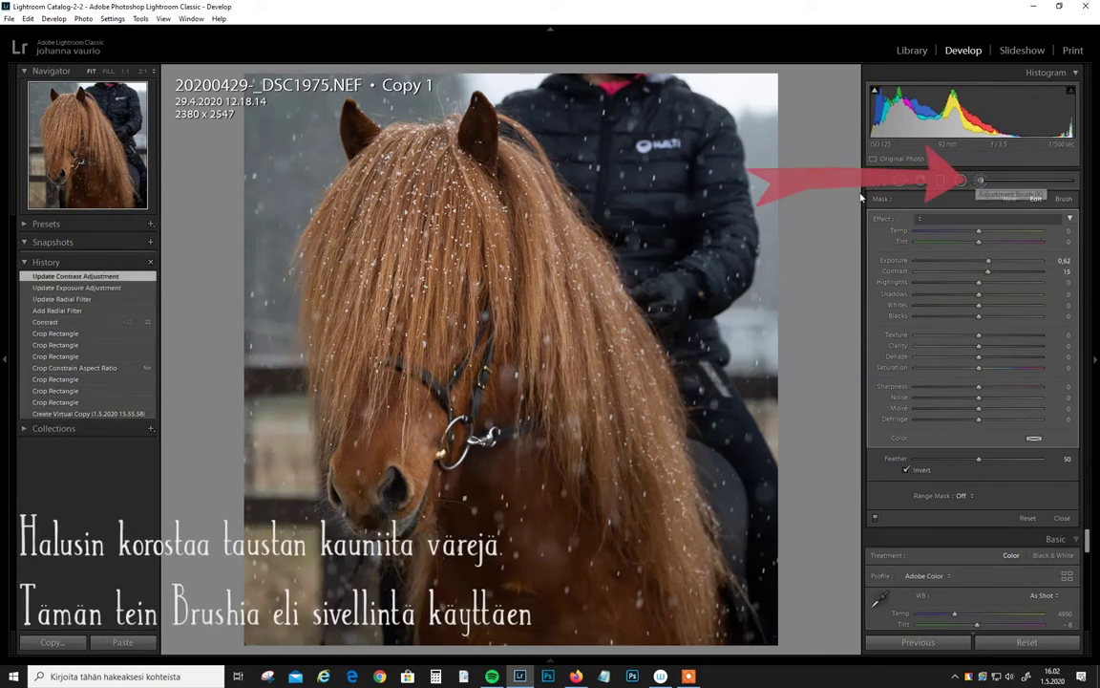
{"action": "left_click_drag", "start_coordinate": [979, 232], "coordinate": [977, 234]}
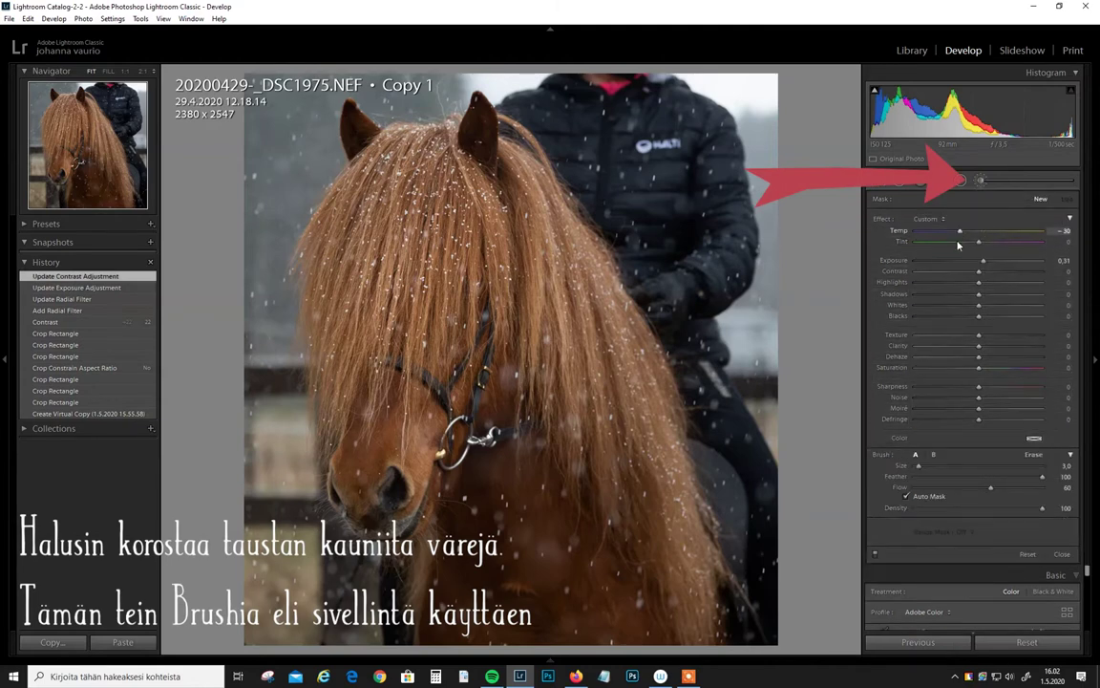
{"action": "left_click", "coordinate": [958, 244]}
{"action": "scroll", "coordinate": [254, 190], "scroll_direction": "up", "scroll_amount": 2}
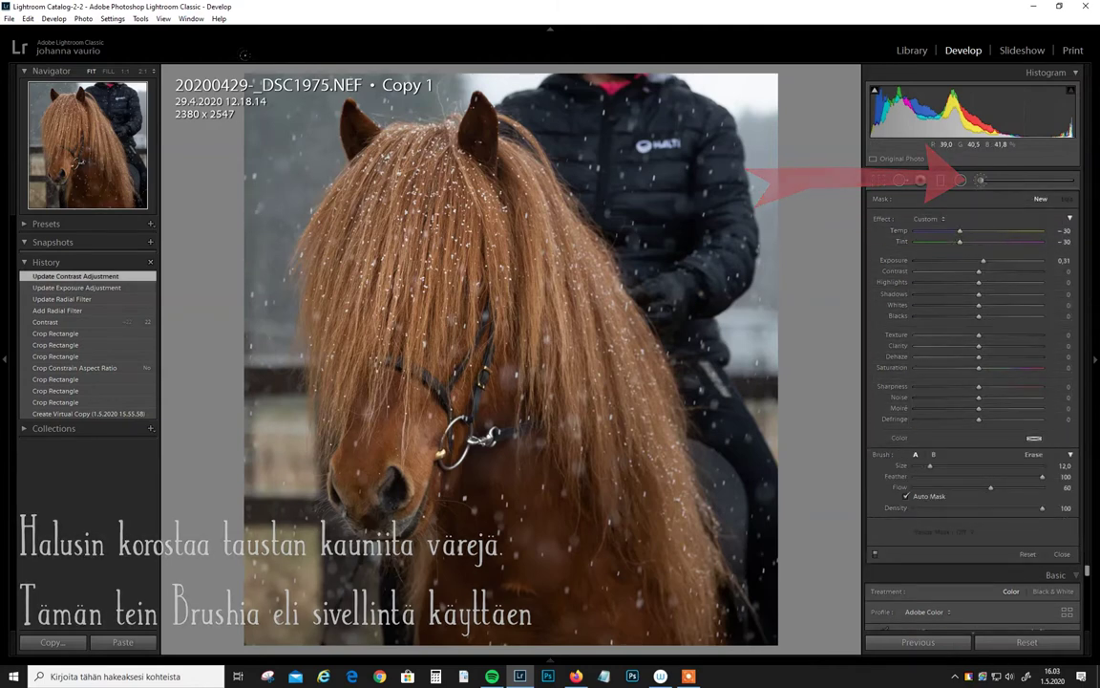
{"action": "left_click_drag", "start_coordinate": [985, 261], "coordinate": [982, 264]}
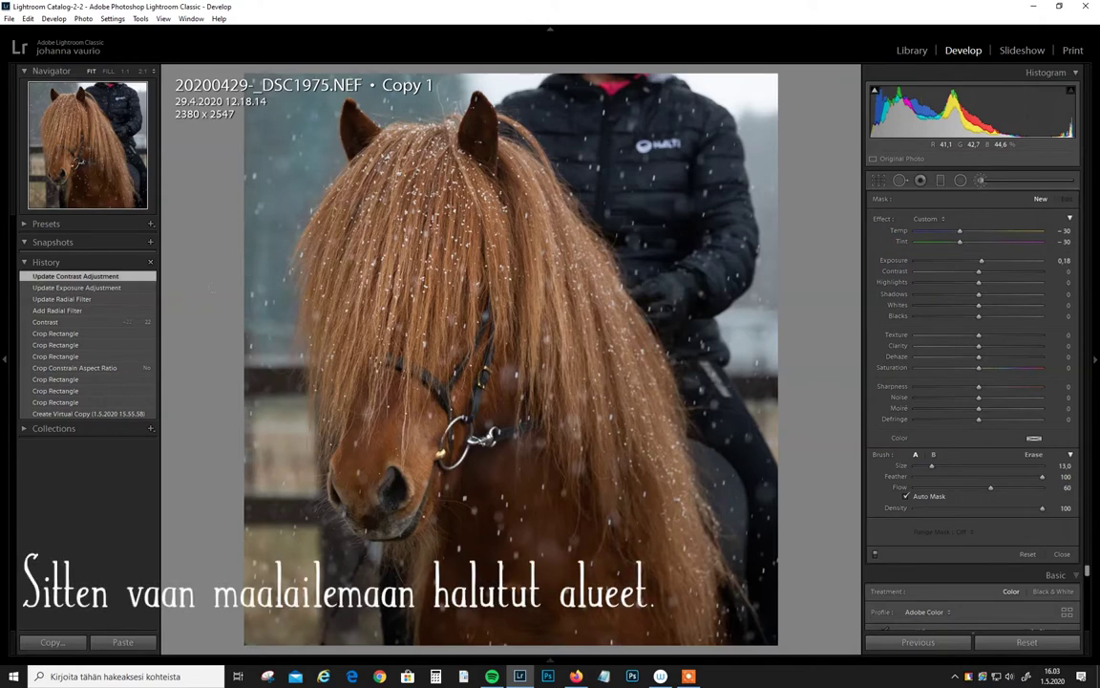
{"action": "left_click", "coordinate": [702, 80]}
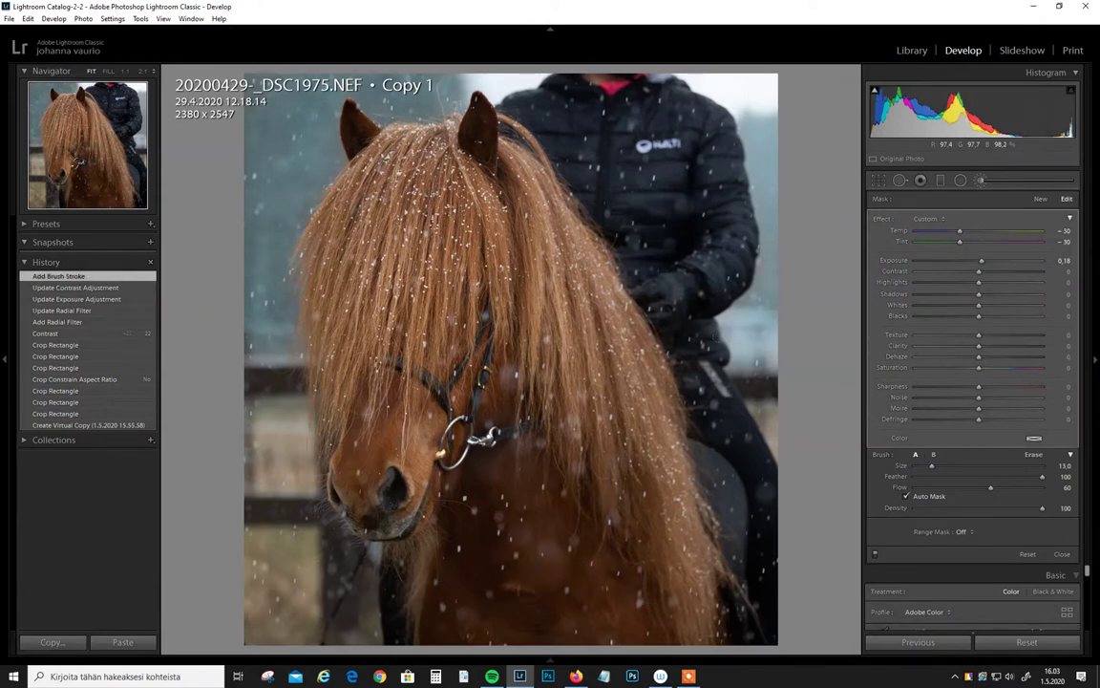
{"action": "left_click", "coordinate": [753, 84]}
Step: Start a new brush mask with Temp -15 and Tint -30, and paint the lower background beside the horse's muzzle
{"action": "left_click", "coordinate": [1040, 199]}
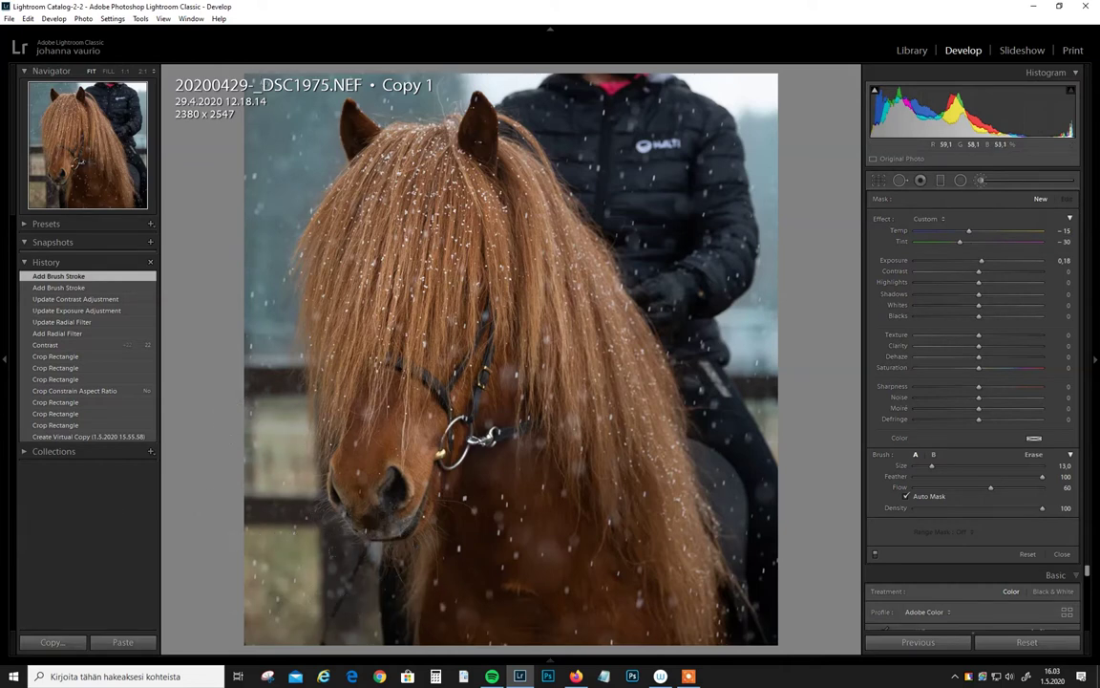
{"action": "left_click_drag", "start_coordinate": [272, 426], "coordinate": [287, 462]}
{"action": "left_click_drag", "start_coordinate": [277, 535], "coordinate": [288, 594]}
{"action": "left_click_drag", "start_coordinate": [335, 506], "coordinate": [331, 564]}
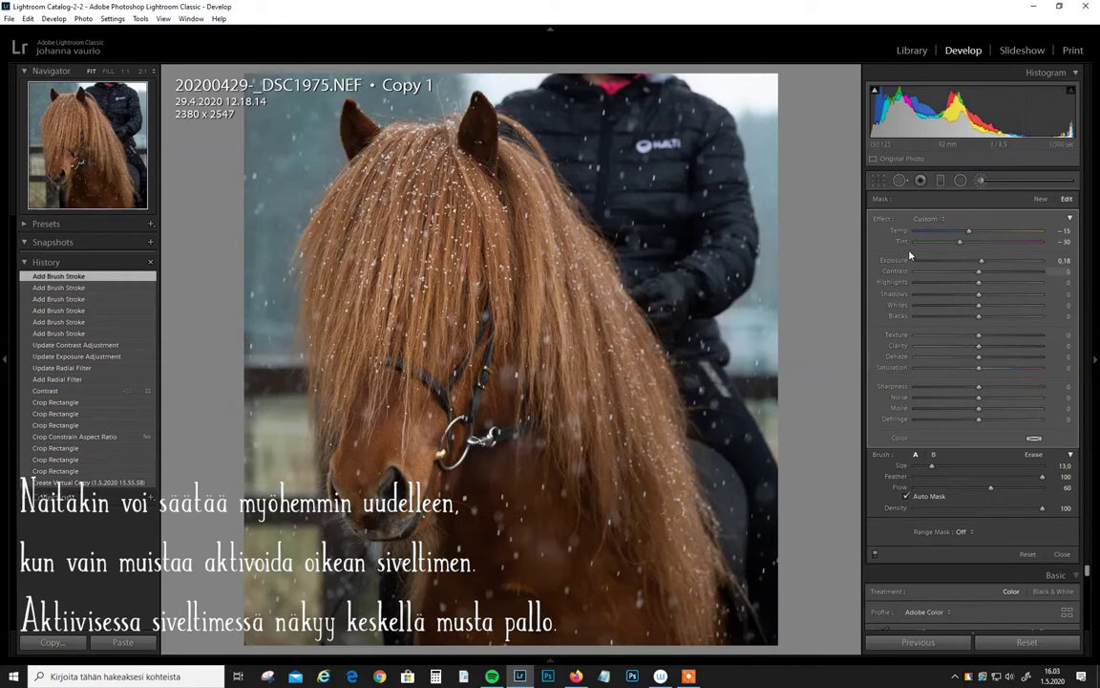
Step: Set the lower background mask's Tint to -32 and Temp to -2, and set the whole photo's Clarity to +31
{"action": "left_click_drag", "start_coordinate": [958, 245], "coordinate": [957, 244]}
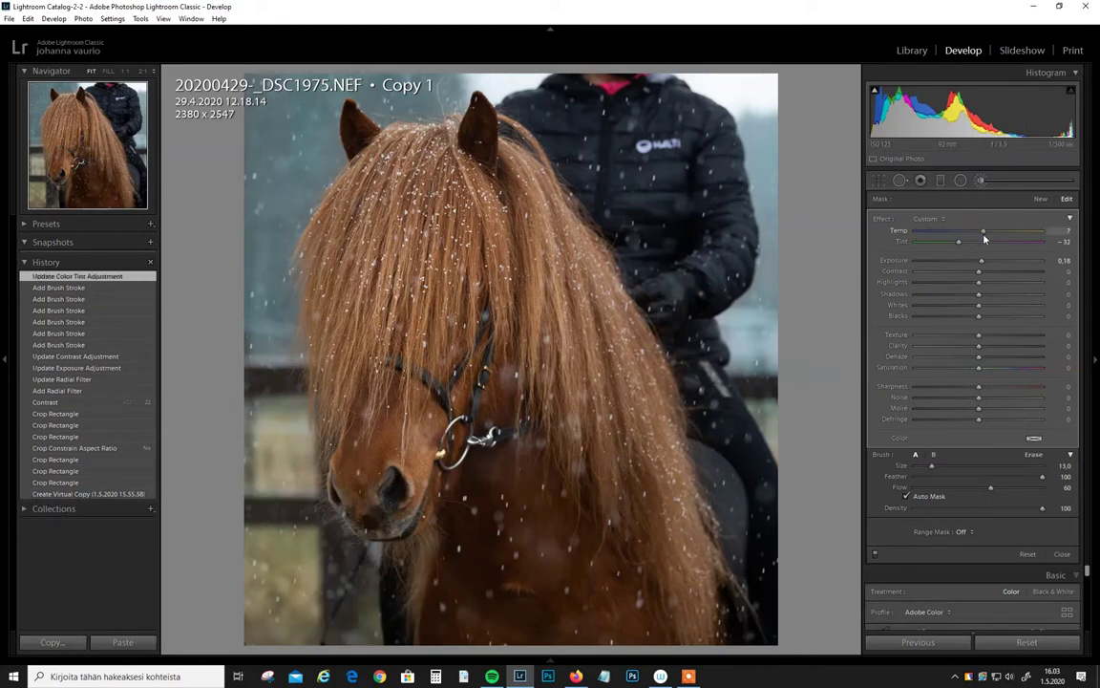
{"action": "key", "text": "Return"}
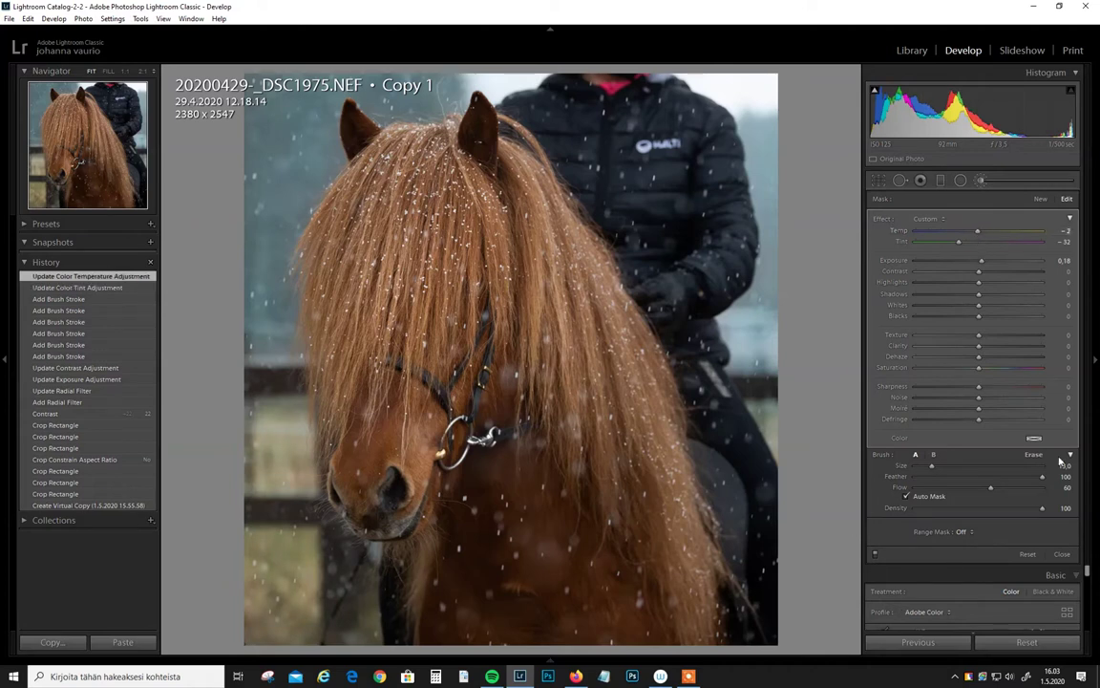
{"action": "left_click", "coordinate": [1062, 554]}
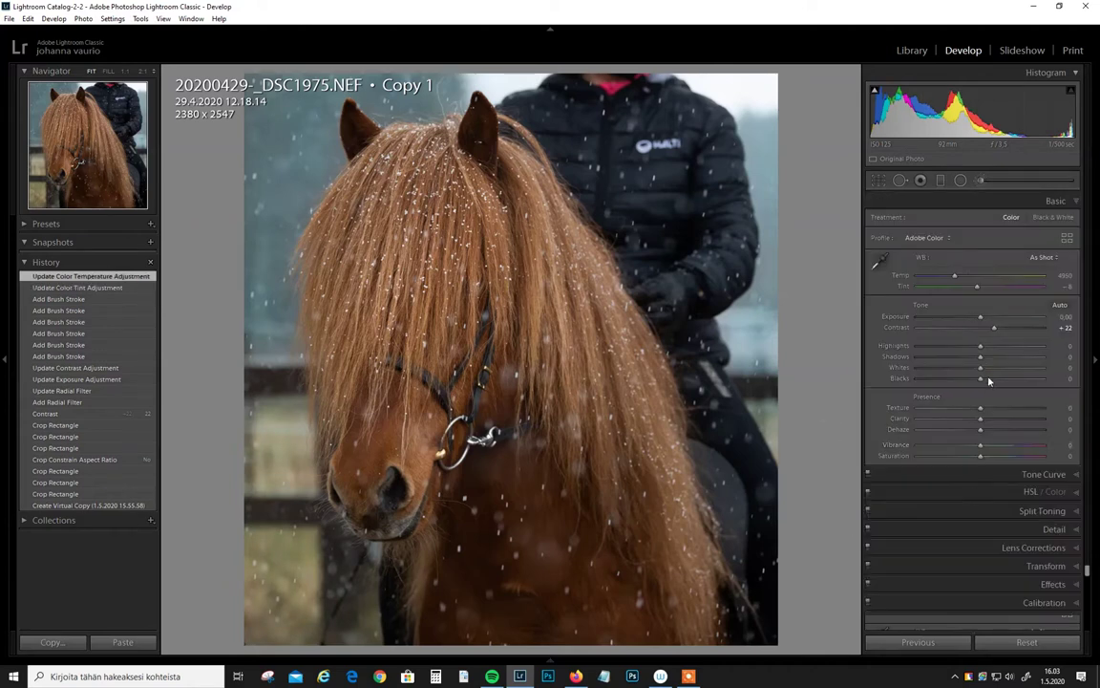
{"action": "left_click_drag", "start_coordinate": [981, 419], "coordinate": [1001, 423]}
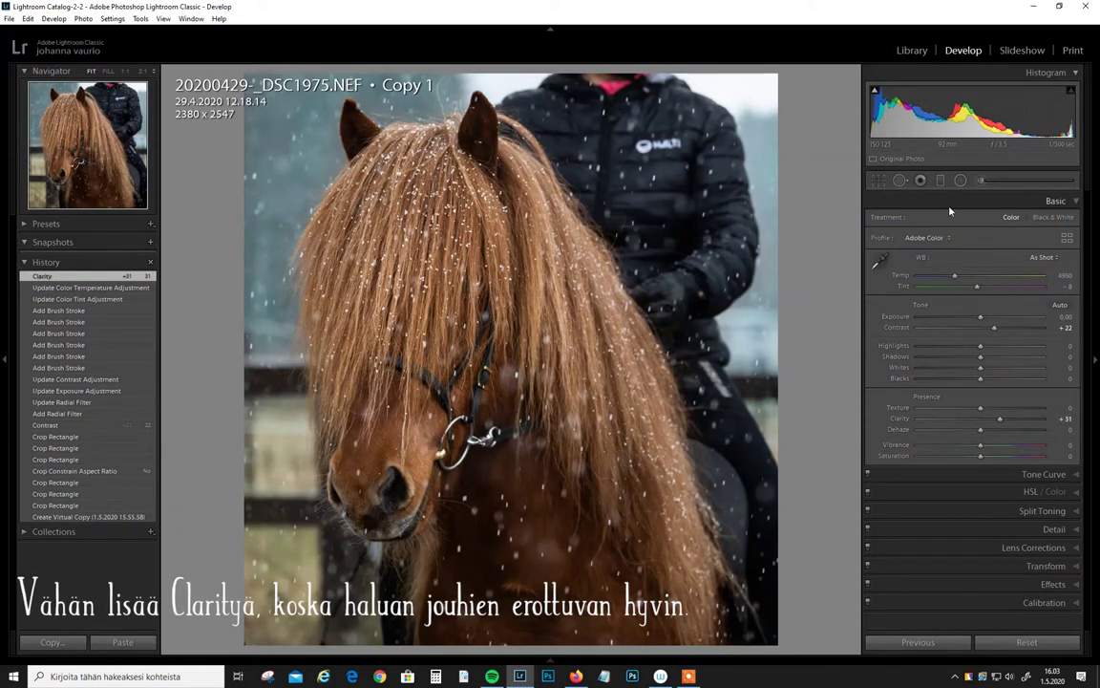
Step: Clone out the white logo on the rider's jacket using the fabric beside it, and the pale stripe on the thigh
{"action": "left_click", "coordinate": [900, 182]}
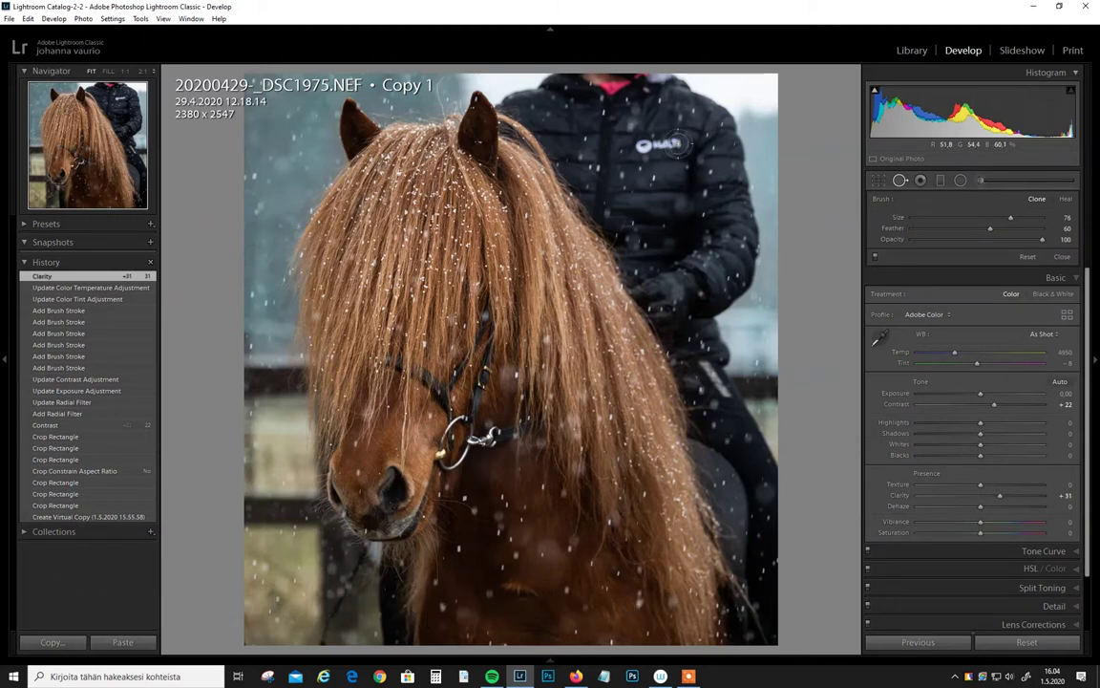
{"action": "left_click_drag", "start_coordinate": [675, 144], "coordinate": [638, 145]}
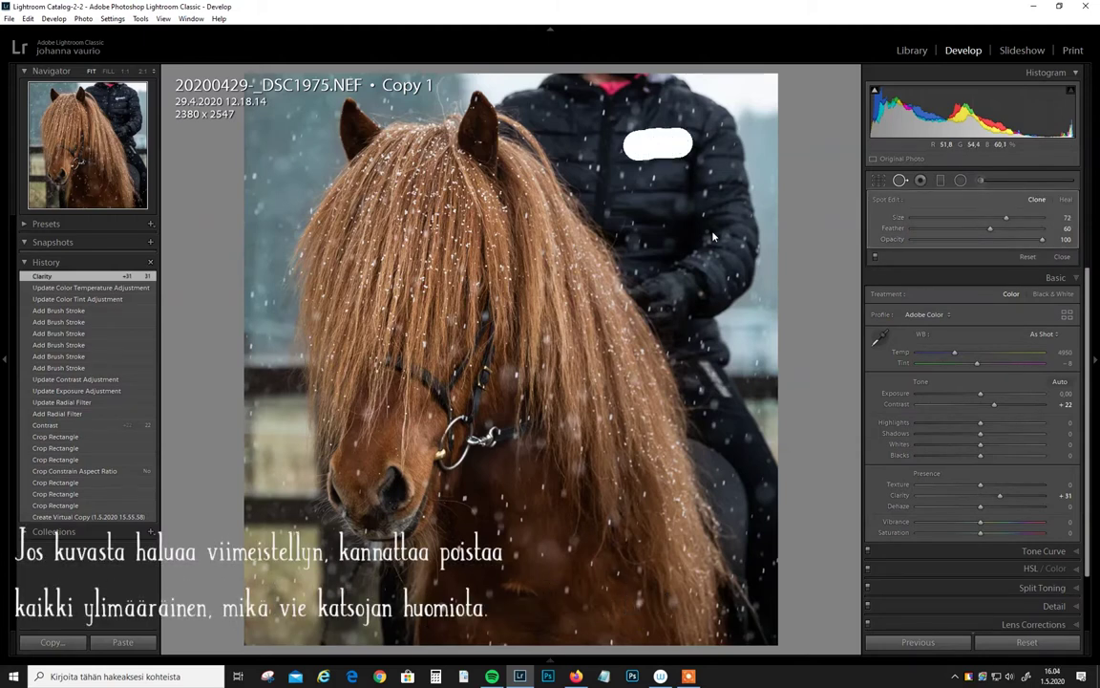
{"action": "left_click_drag", "start_coordinate": [658, 179], "coordinate": [579, 151]}
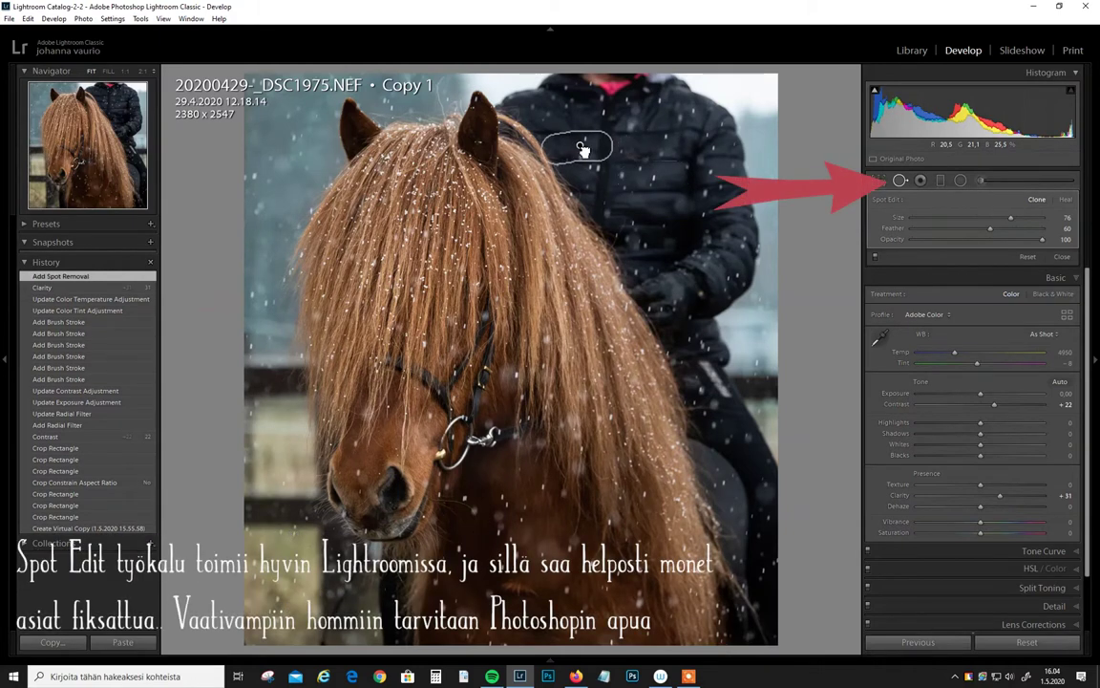
{"action": "left_click_drag", "start_coordinate": [582, 150], "coordinate": [581, 142]}
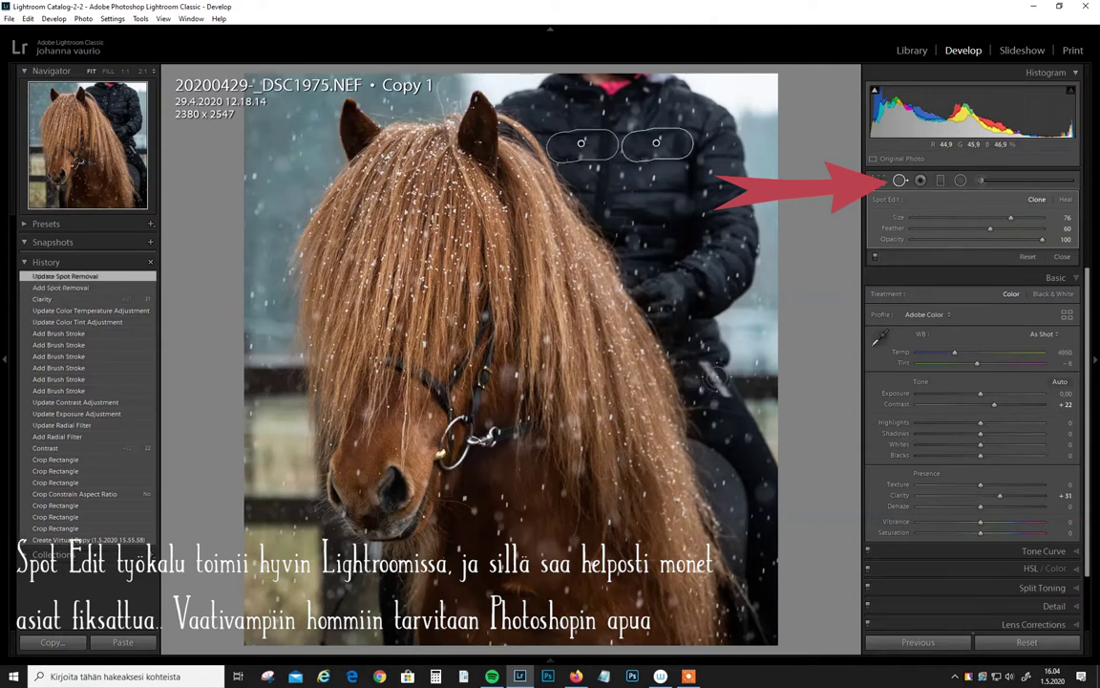
{"action": "left_click_drag", "start_coordinate": [724, 393], "coordinate": [703, 363]}
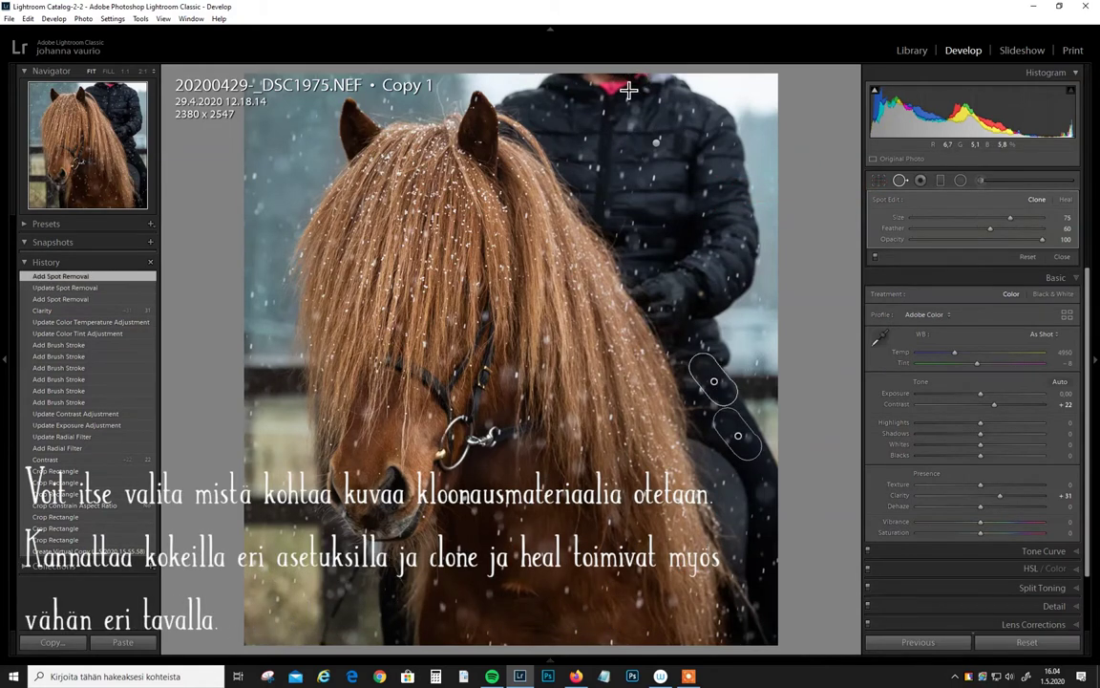
{"action": "left_click_drag", "start_coordinate": [629, 90], "coordinate": [620, 93]}
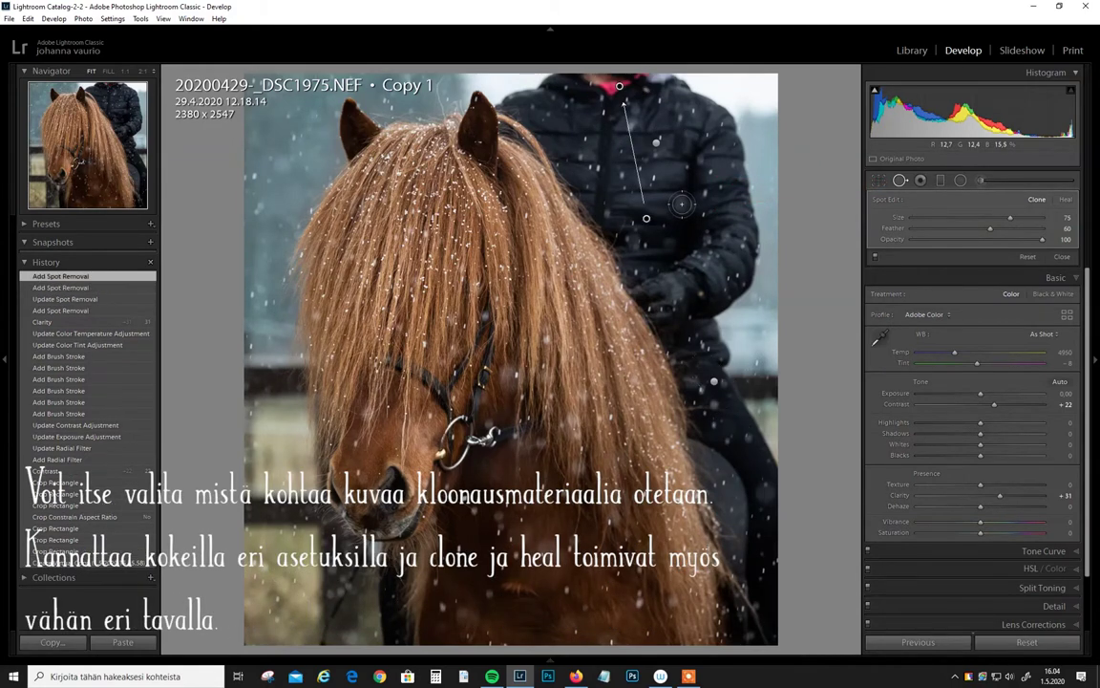
{"action": "left_click_drag", "start_coordinate": [658, 220], "coordinate": [616, 91]}
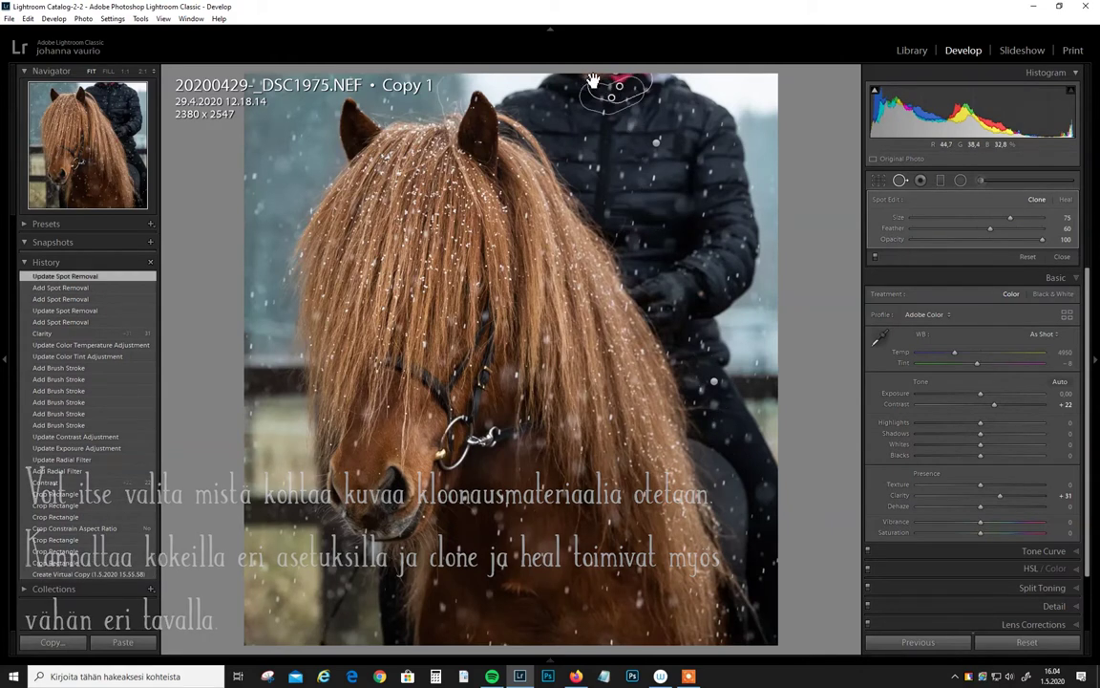
{"action": "left_click_drag", "start_coordinate": [624, 82], "coordinate": [622, 73]}
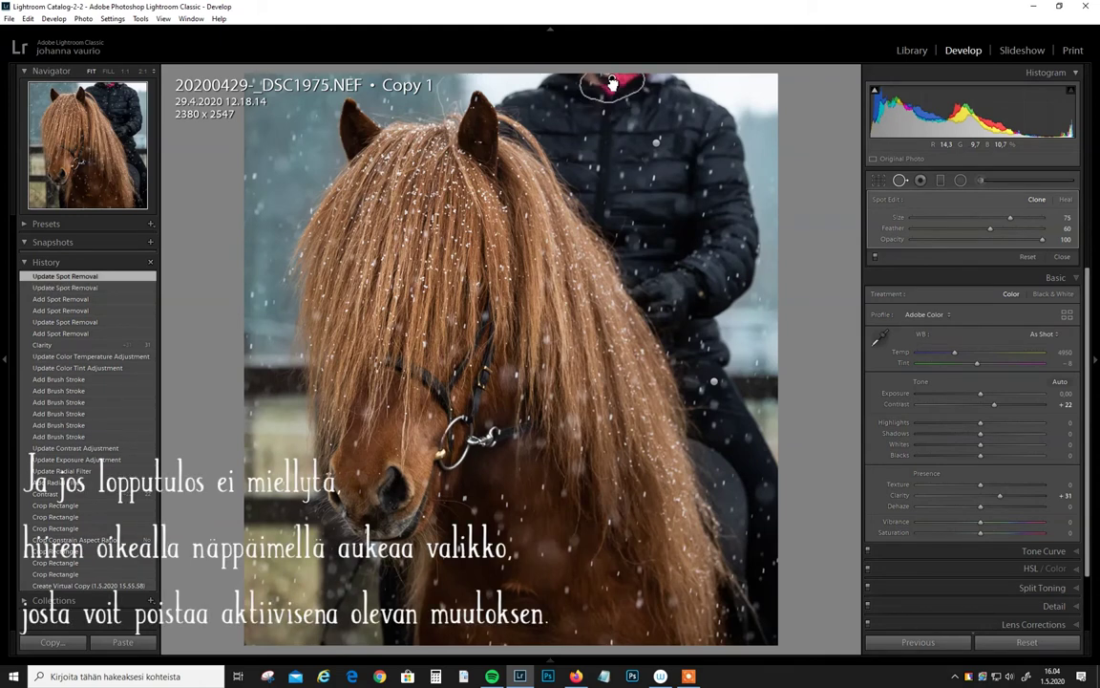
{"action": "right_click", "coordinate": [590, 77]}
{"action": "left_click", "coordinate": [635, 116]}
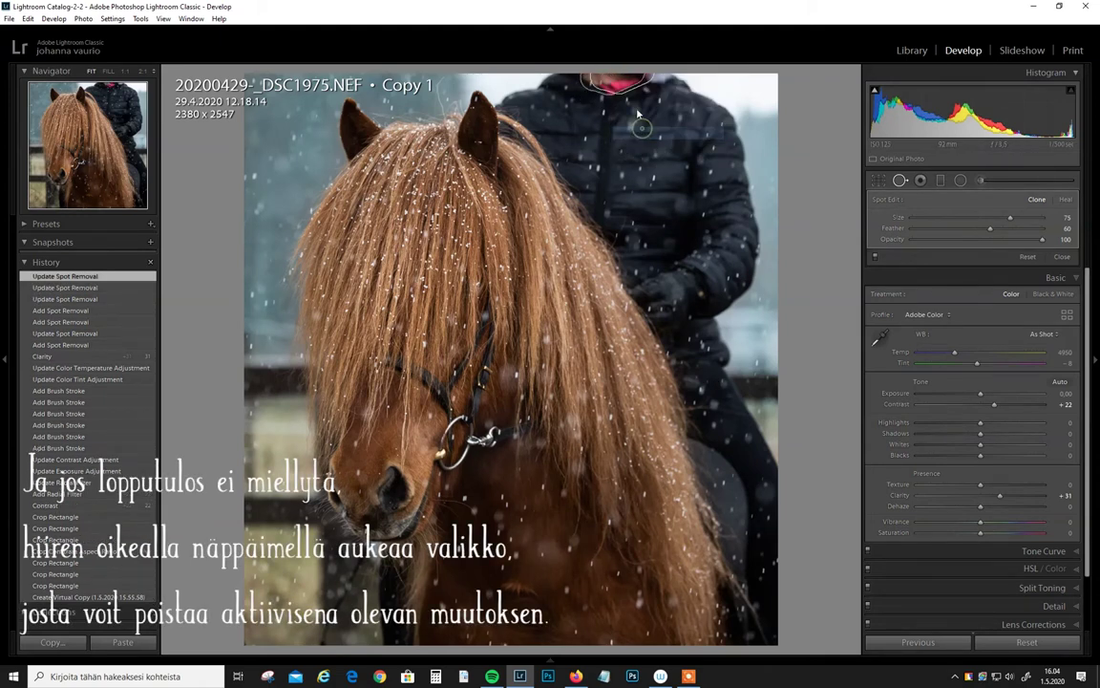
{"action": "key", "text": "Delete"}
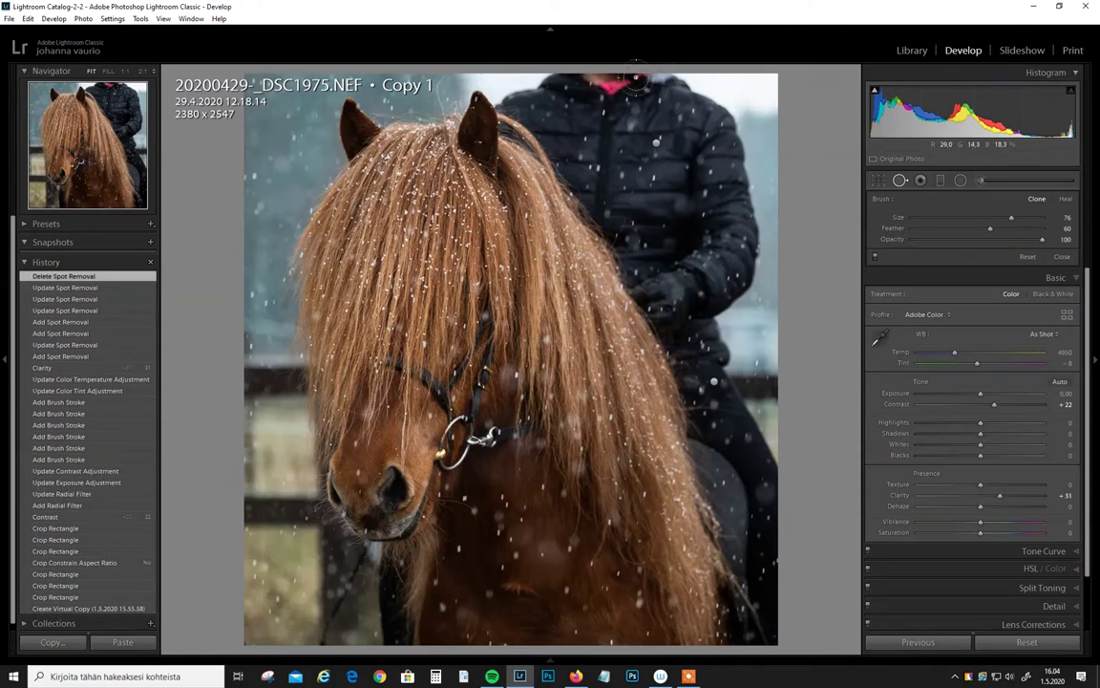
Step: Clone out the rider's pink collar with brush size 76, sampling the dark jacket fabric just below it
{"action": "left_click", "coordinate": [613, 83]}
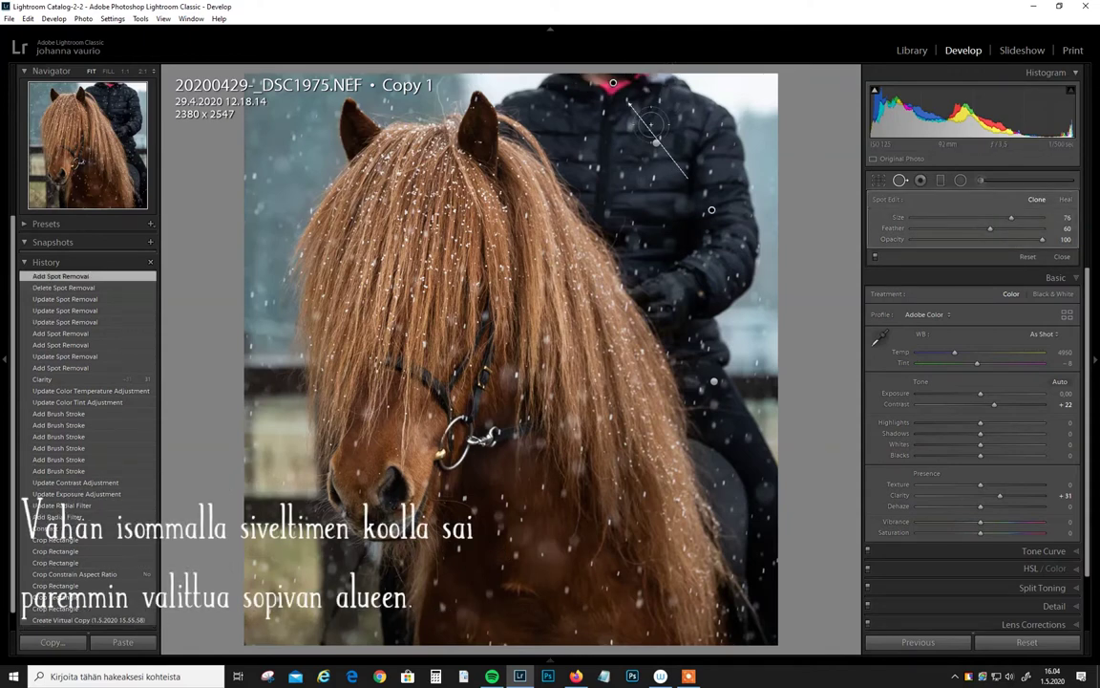
{"action": "left_click_drag", "start_coordinate": [712, 209], "coordinate": [604, 146]}
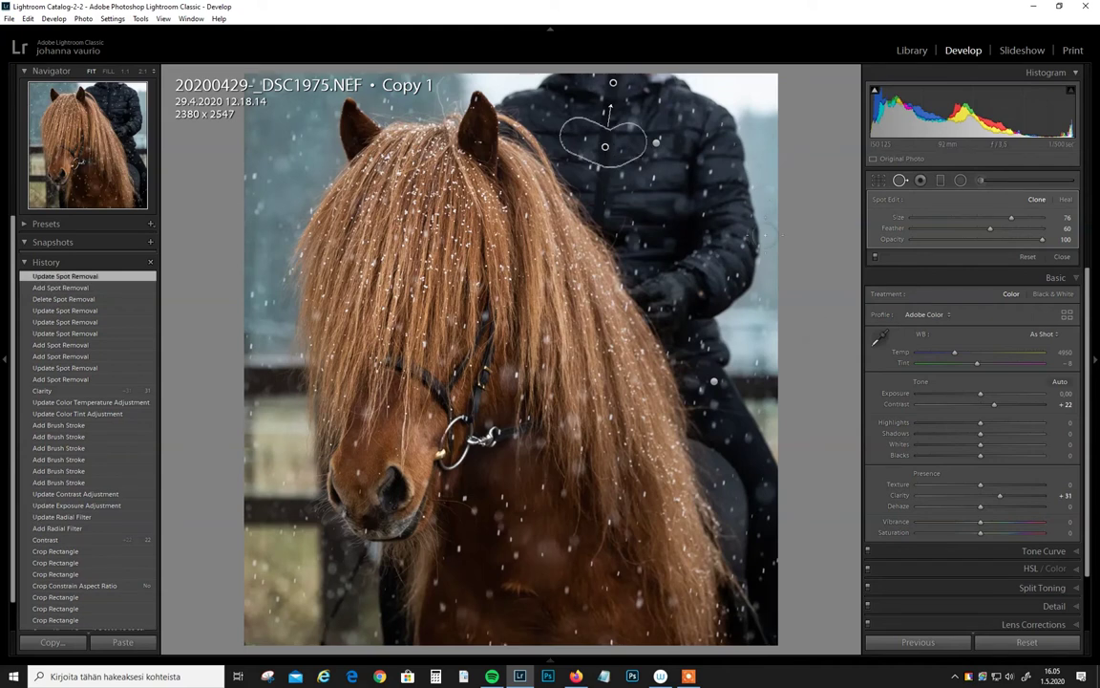
{"action": "left_click", "coordinate": [1062, 257]}
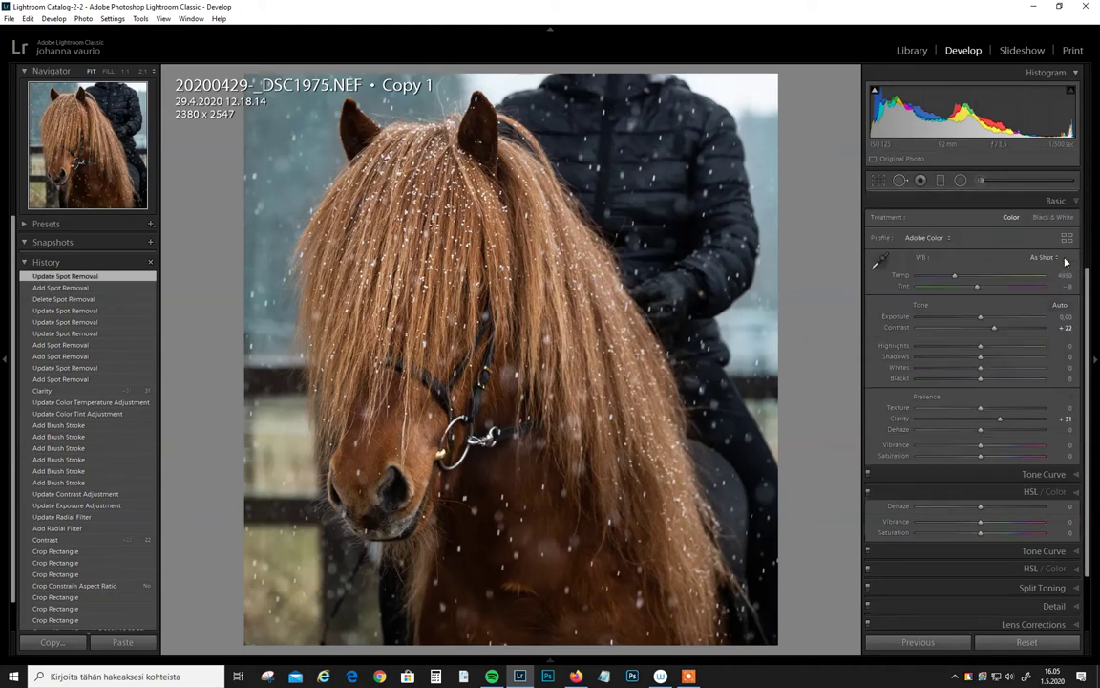
Step: Lower the upper edge of the crop to 2380 x 2506 and set the photo's Exposure to +0.09
{"action": "key", "text": "r"}
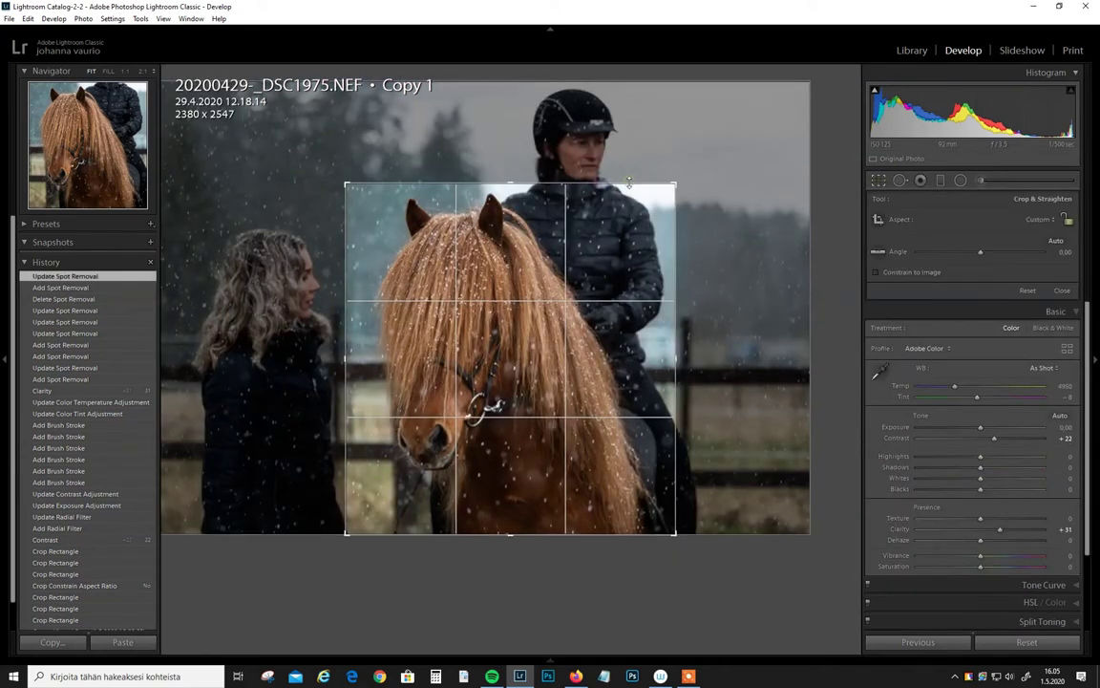
{"action": "left_click_drag", "start_coordinate": [630, 179], "coordinate": [630, 184]}
{"action": "left_click", "coordinate": [1064, 291]}
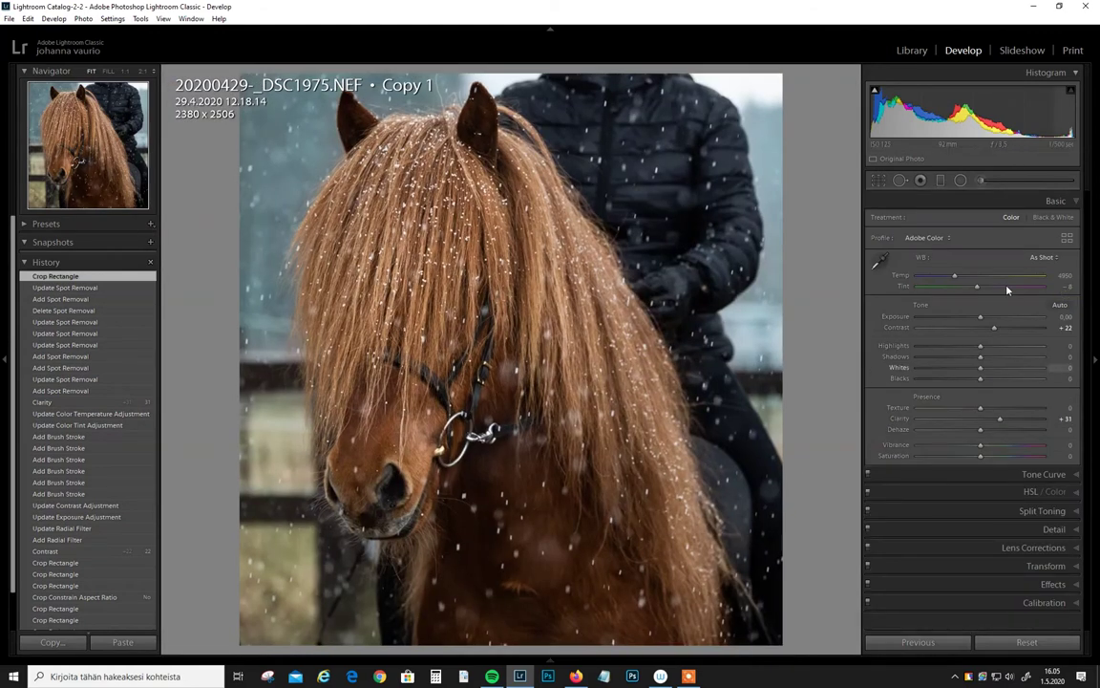
{"action": "left_click_drag", "start_coordinate": [980, 317], "coordinate": [981, 318]}
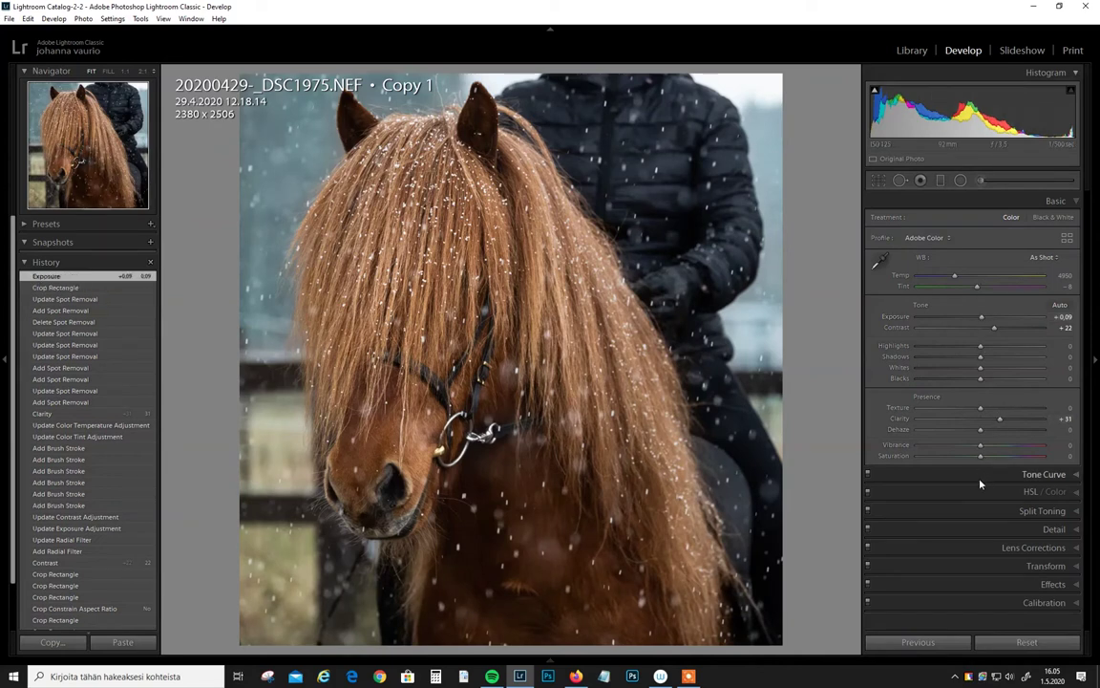
{"action": "left_click", "coordinate": [690, 675]}
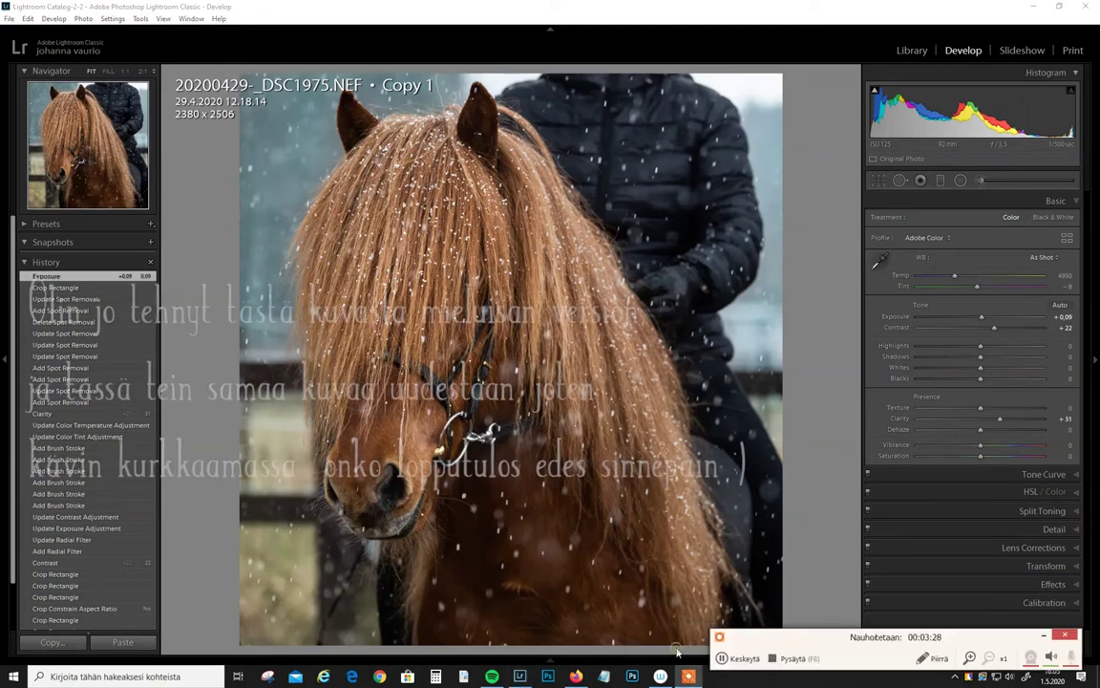
{"action": "left_click", "coordinate": [741, 658]}
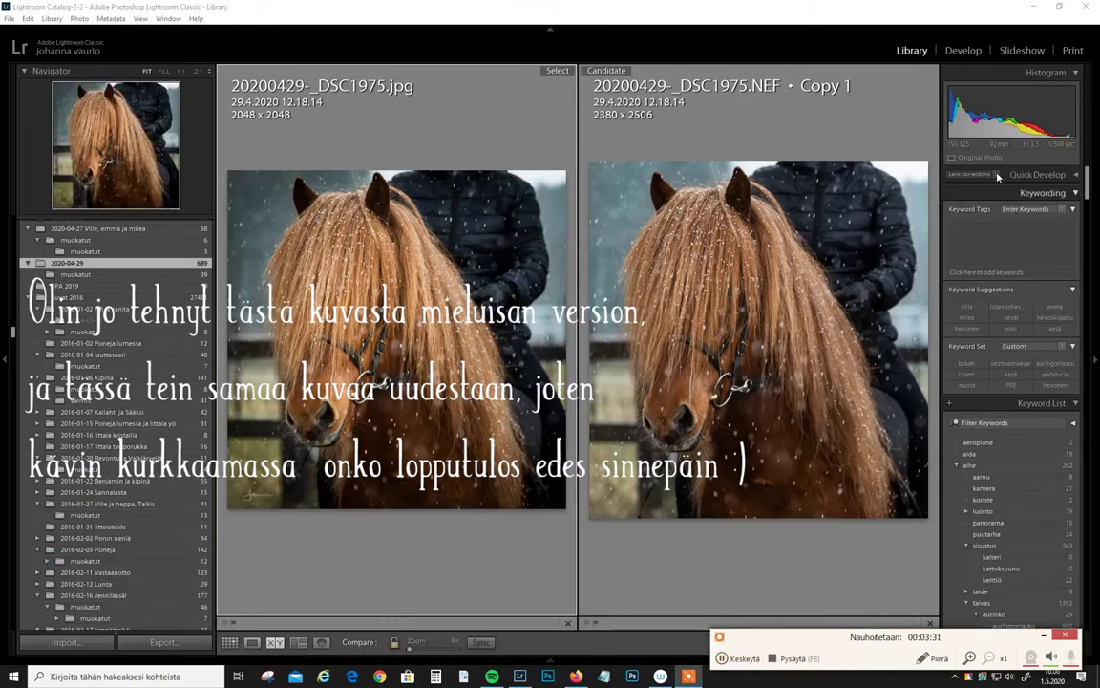
Step: Set the NEF copy's Temp to 5682 and slightly raise the saturation of its orange tones
{"action": "left_click", "coordinate": [972, 52]}
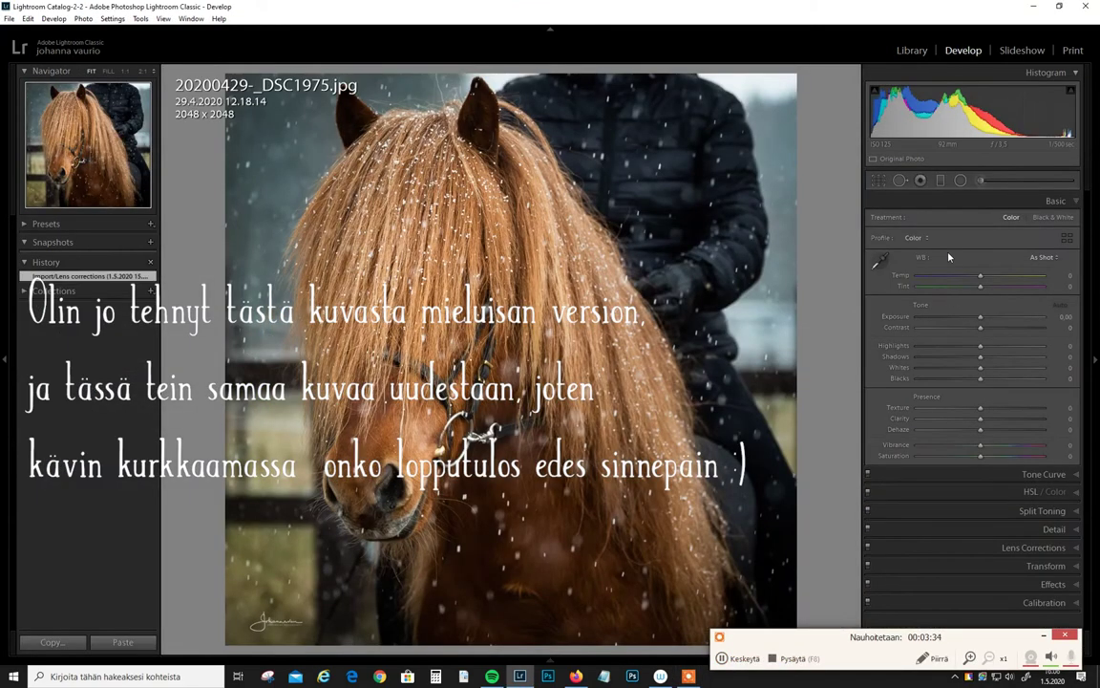
{"action": "mouse_move", "coordinate": [549, 664]}
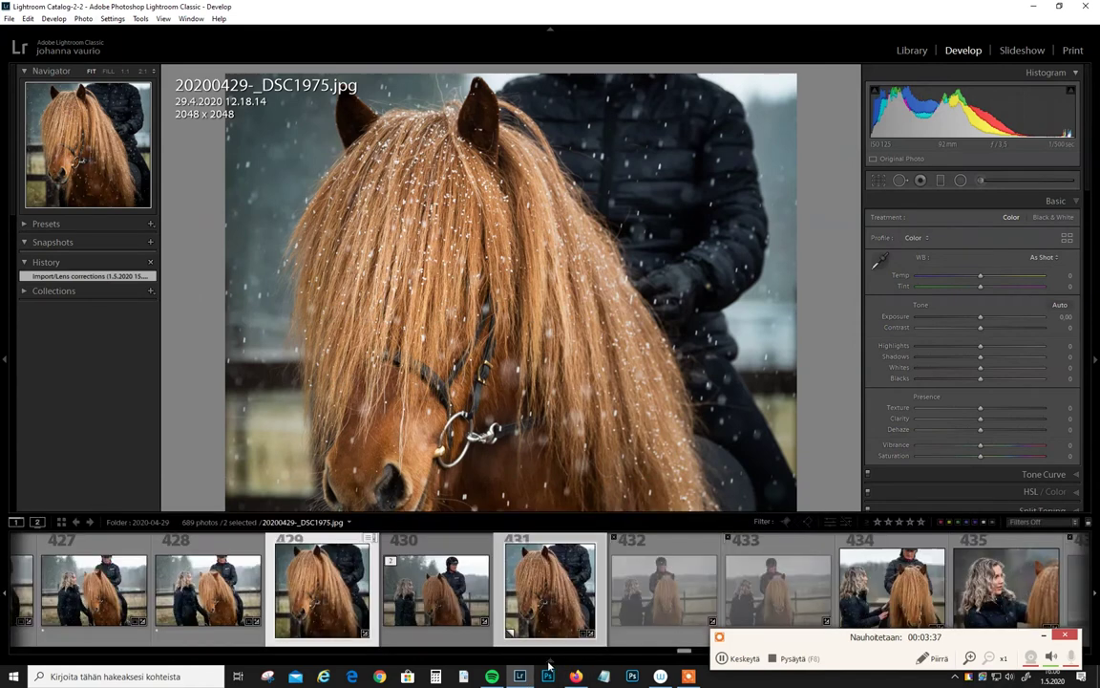
{"action": "left_click", "coordinate": [542, 623]}
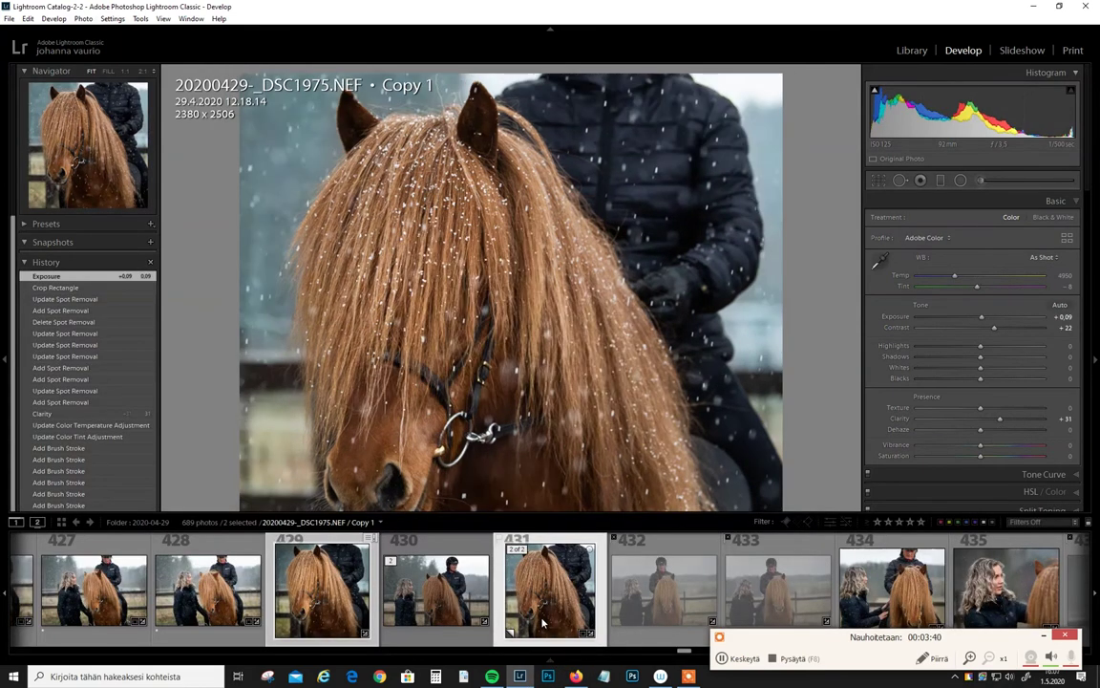
{"action": "left_click_drag", "start_coordinate": [954, 276], "coordinate": [964, 277]}
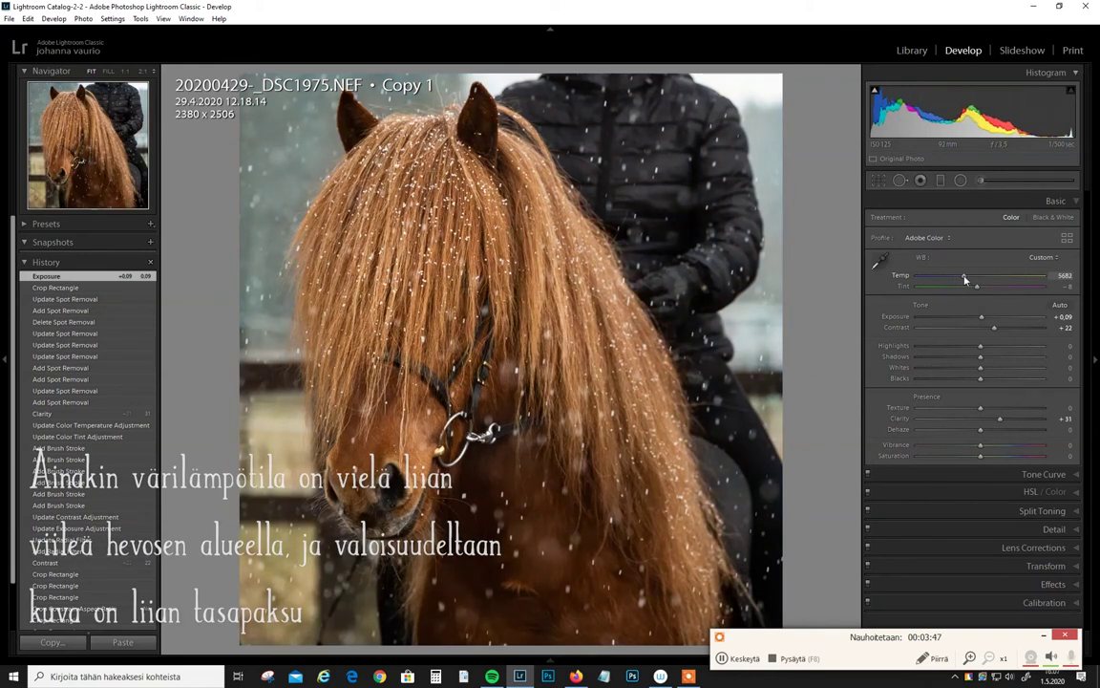
{"action": "left_click", "coordinate": [1072, 497]}
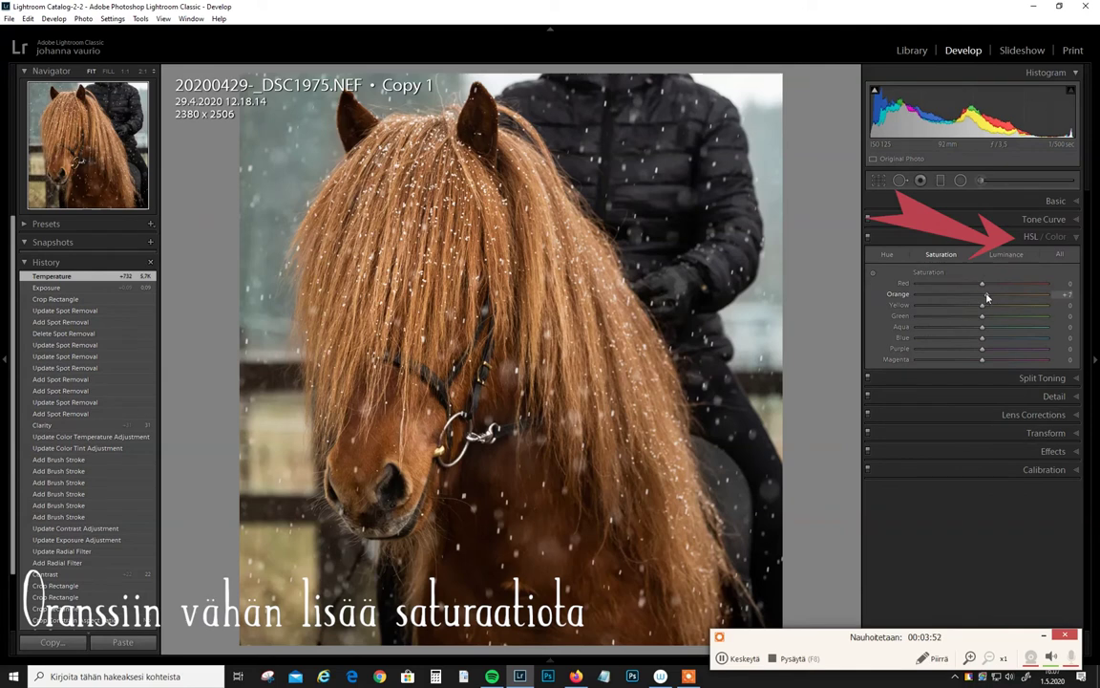
{"action": "left_click", "coordinate": [1077, 201]}
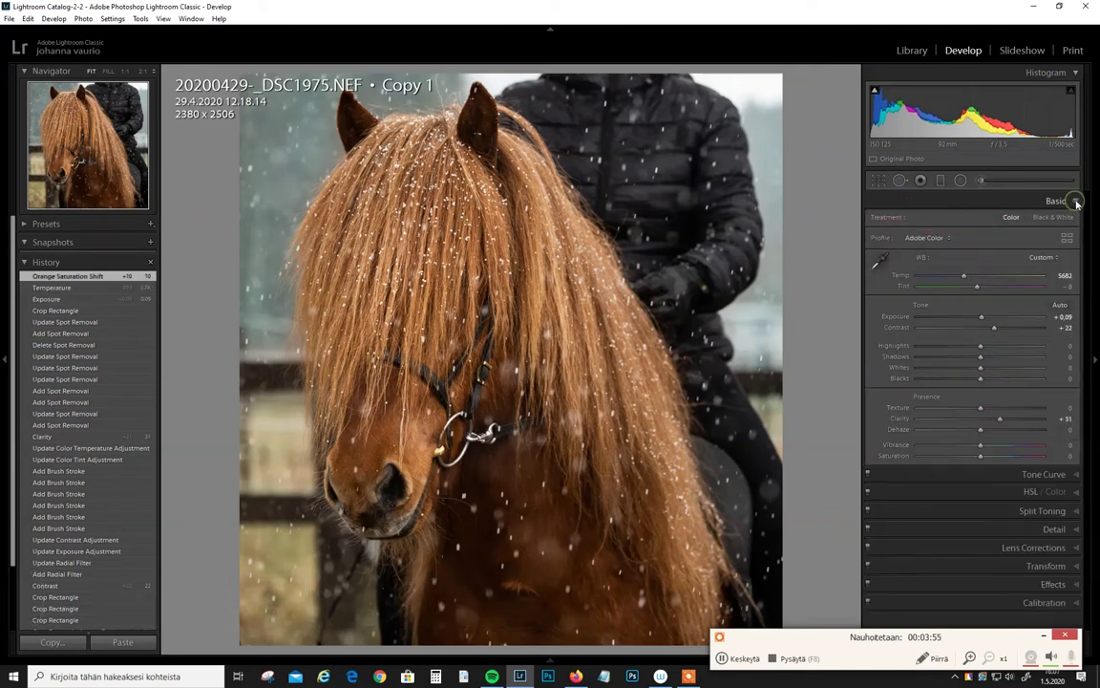
Step: Compare the edited NEF copy with the finished JPG version of the same photo in full view
{"action": "mouse_move", "coordinate": [552, 662]}
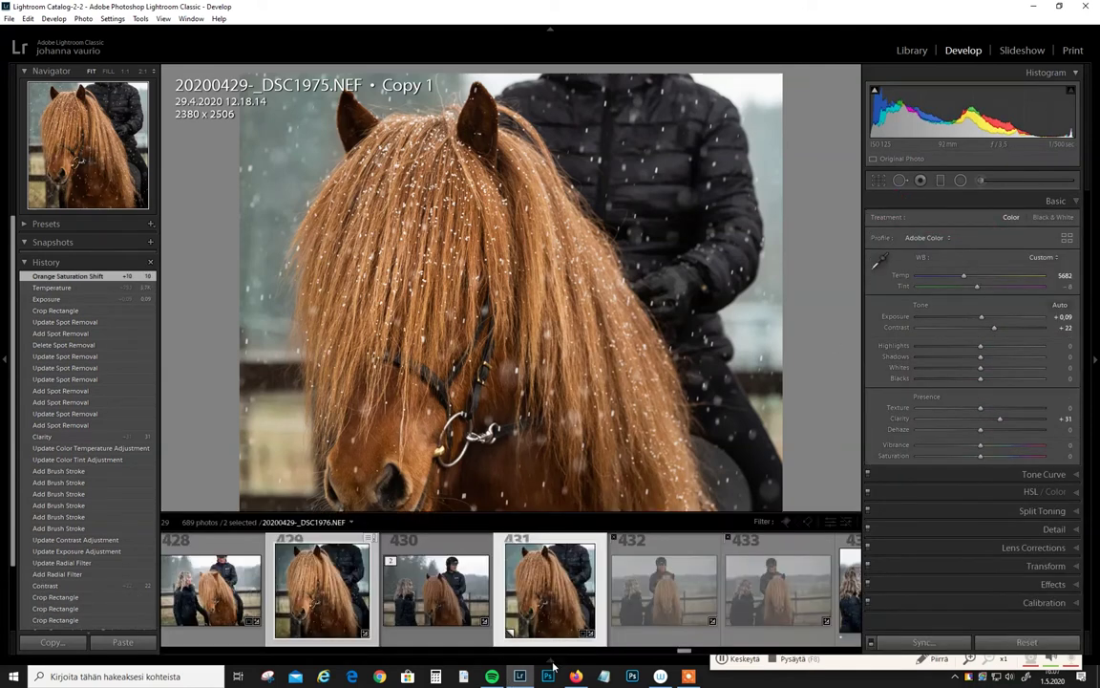
{"action": "left_click", "coordinate": [324, 612]}
{"action": "left_click", "coordinate": [323, 611]}
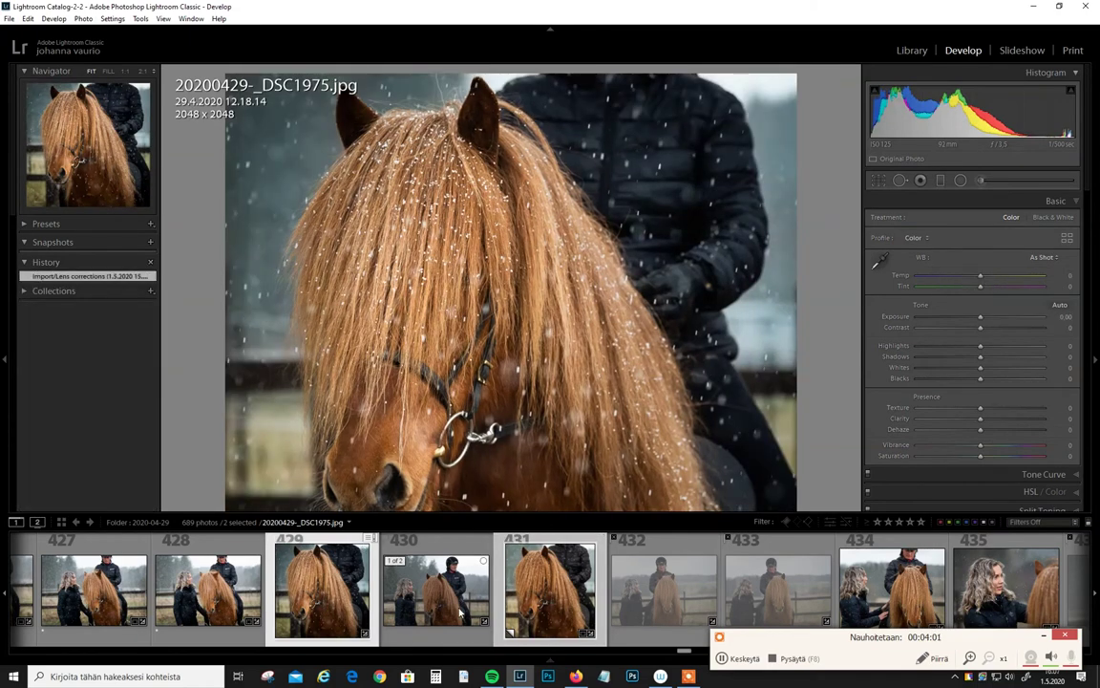
{"action": "left_click", "coordinate": [557, 612]}
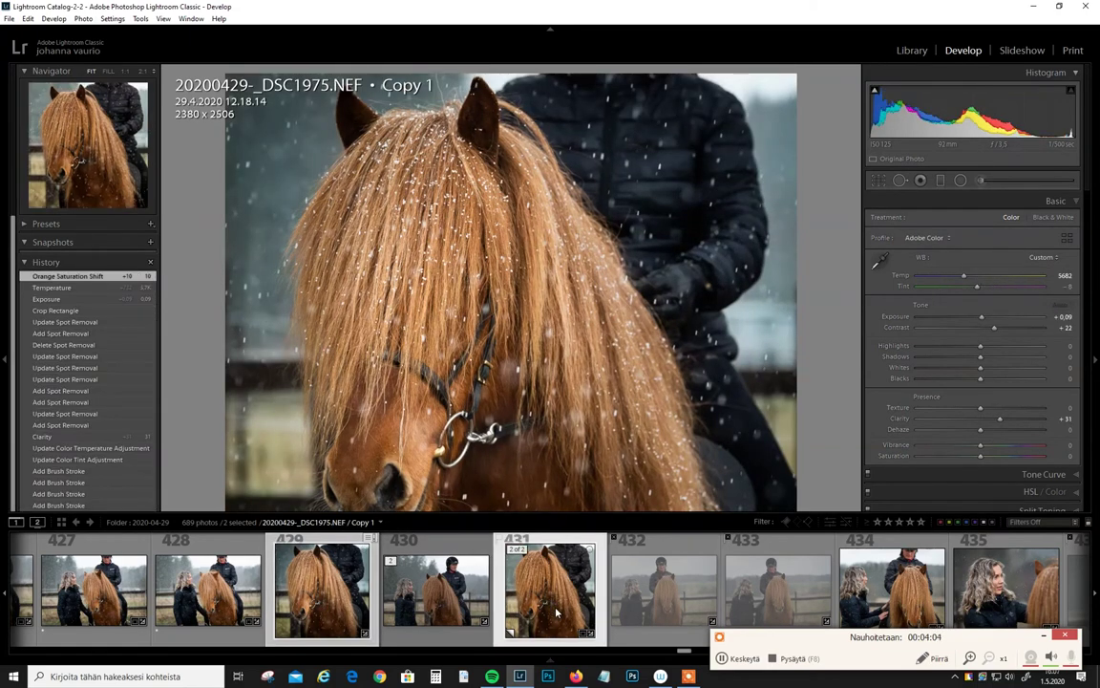
Step: Set the Exposure of the existing radial filter over the horse's head to 1.02 in the NEF copy
{"action": "key", "text": "shift+m"}
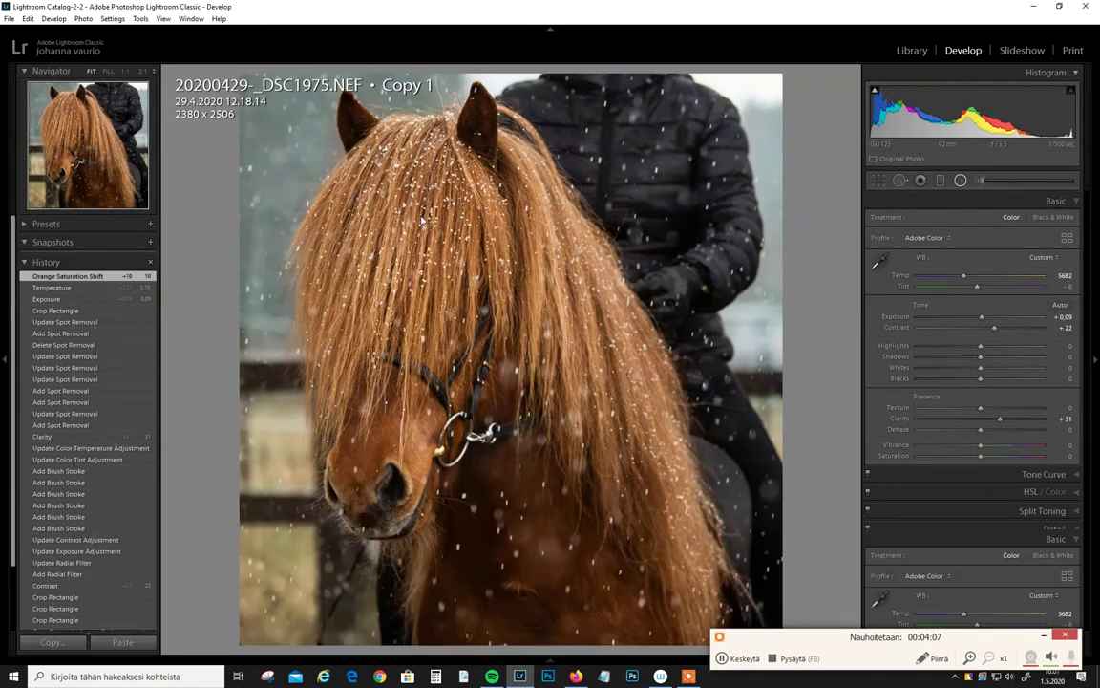
{"action": "left_click", "coordinate": [460, 349]}
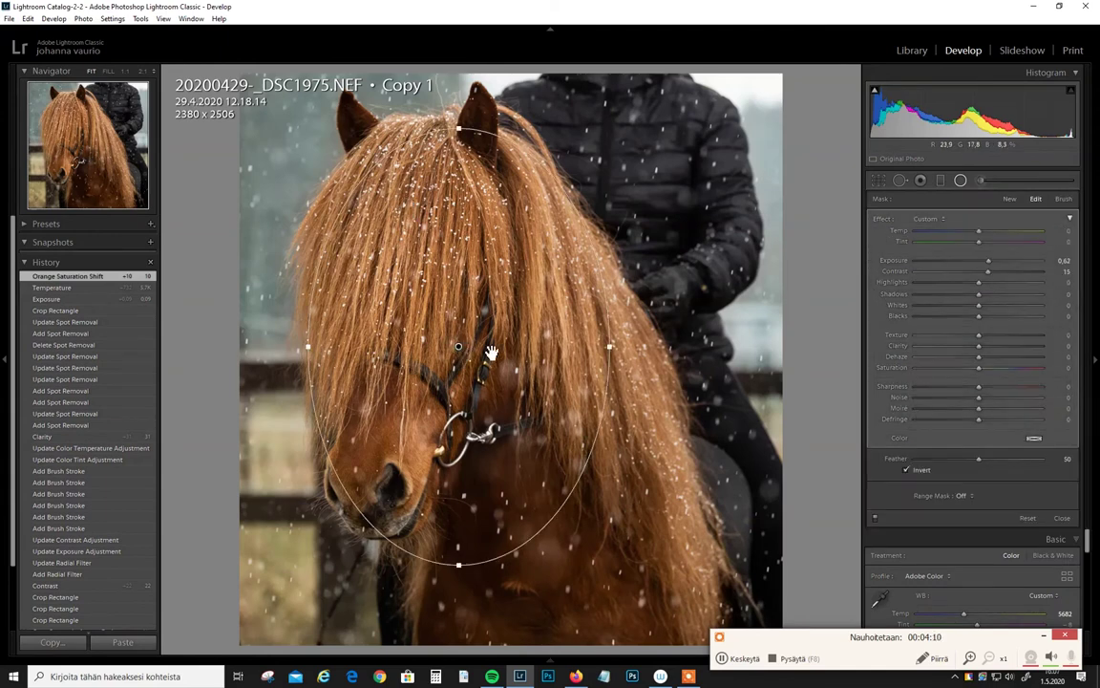
{"action": "left_click_drag", "start_coordinate": [986, 262], "coordinate": [995, 262]}
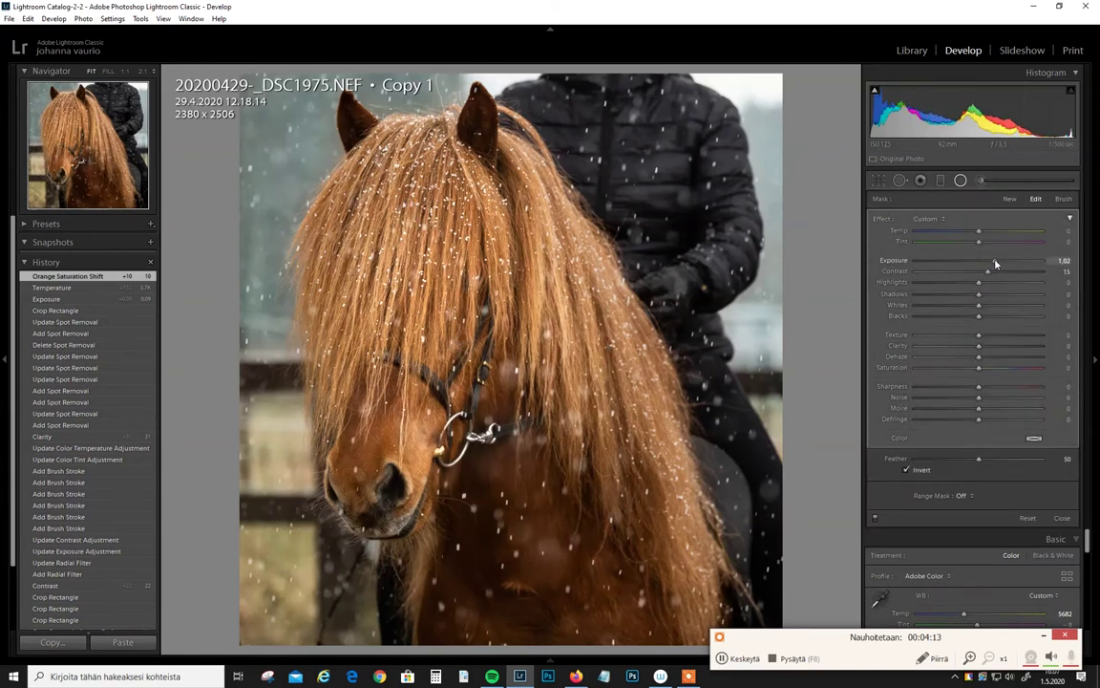
{"action": "left_click", "coordinate": [737, 661]}
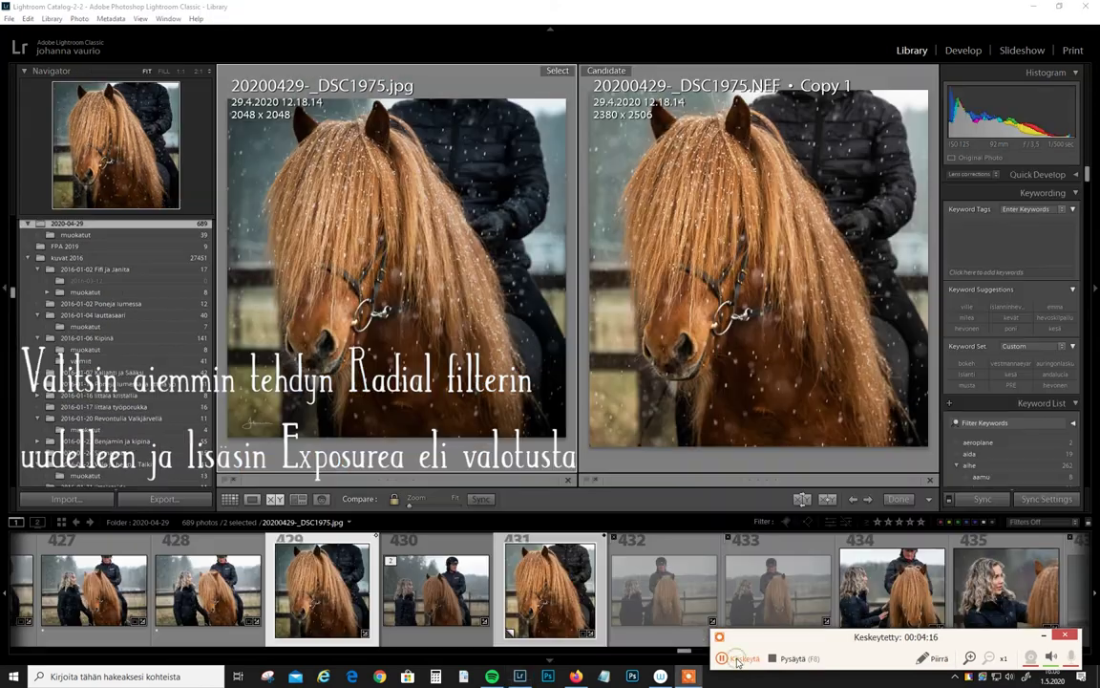
{"action": "left_click", "coordinate": [737, 660]}
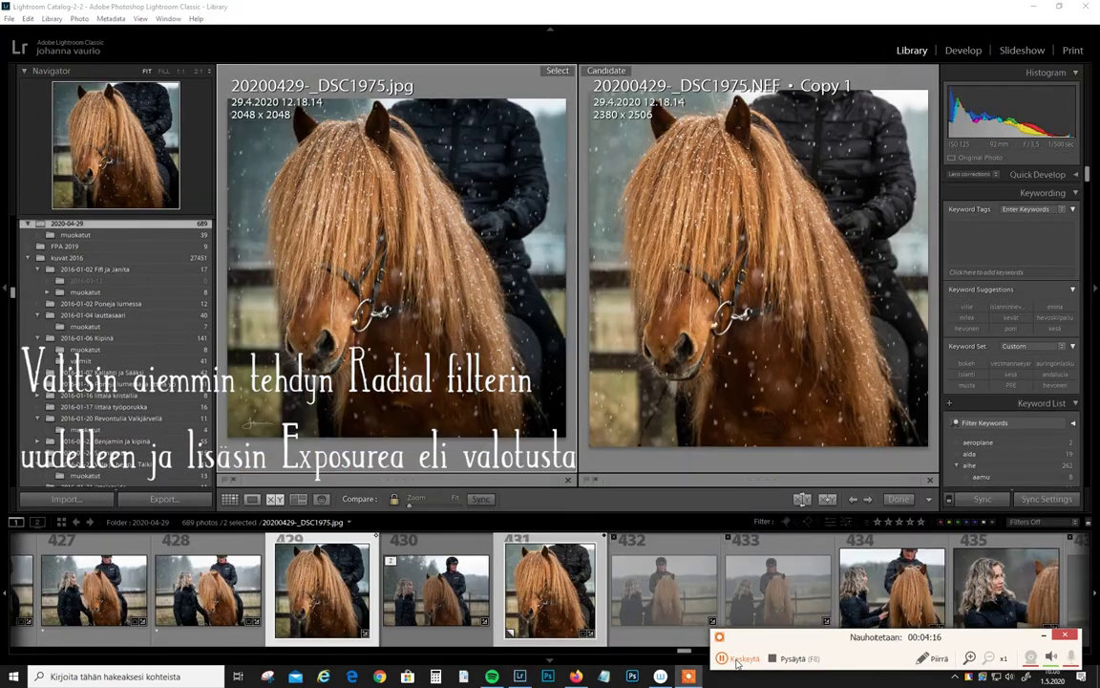
Step: Set the Post-Crop Vignetting Amount of the finished JPG version to +1
{"action": "left_click", "coordinate": [965, 51]}
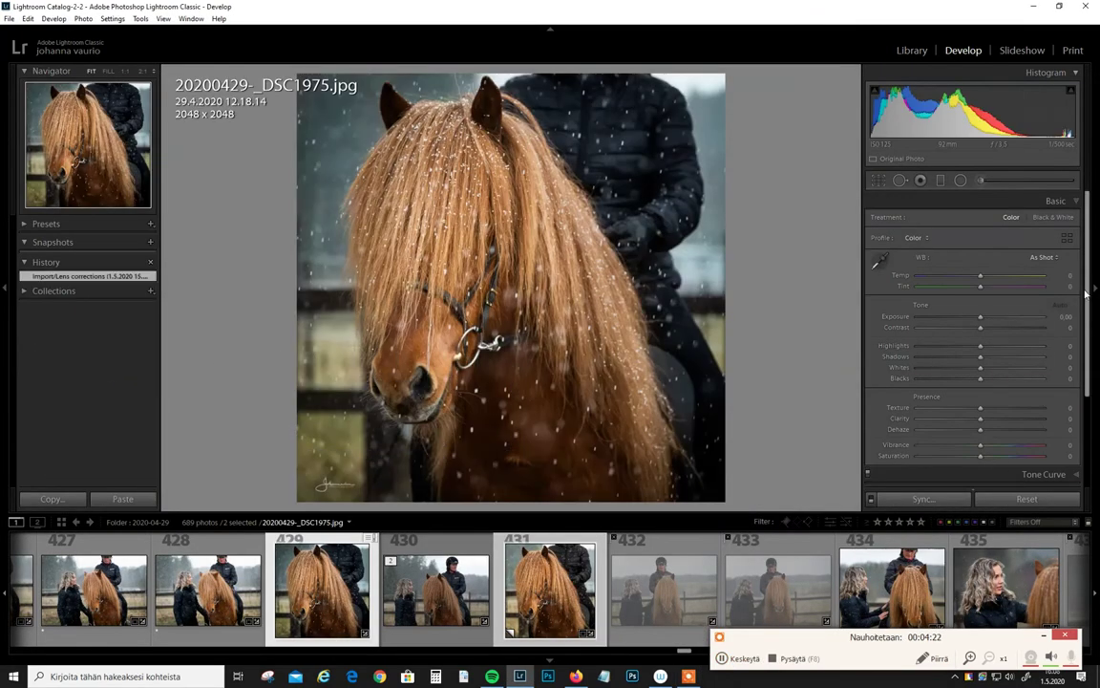
{"action": "scroll", "coordinate": [1080, 357], "scroll_direction": "down", "scroll_amount": 5}
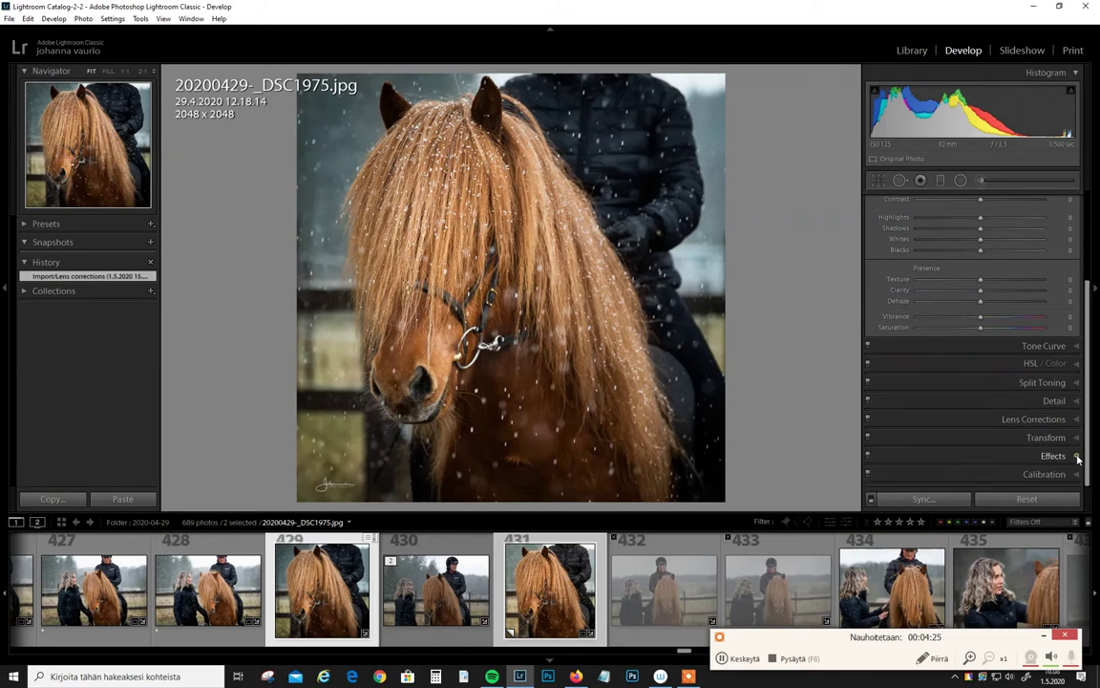
{"action": "left_click", "coordinate": [1077, 456]}
{"action": "mouse_move", "coordinate": [981, 365]}
{"action": "left_mouse_down"}
{"action": "mouse_move", "coordinate": [972, 369]}
{"action": "mouse_move", "coordinate": [982, 370]}
{"action": "left_mouse_up"}
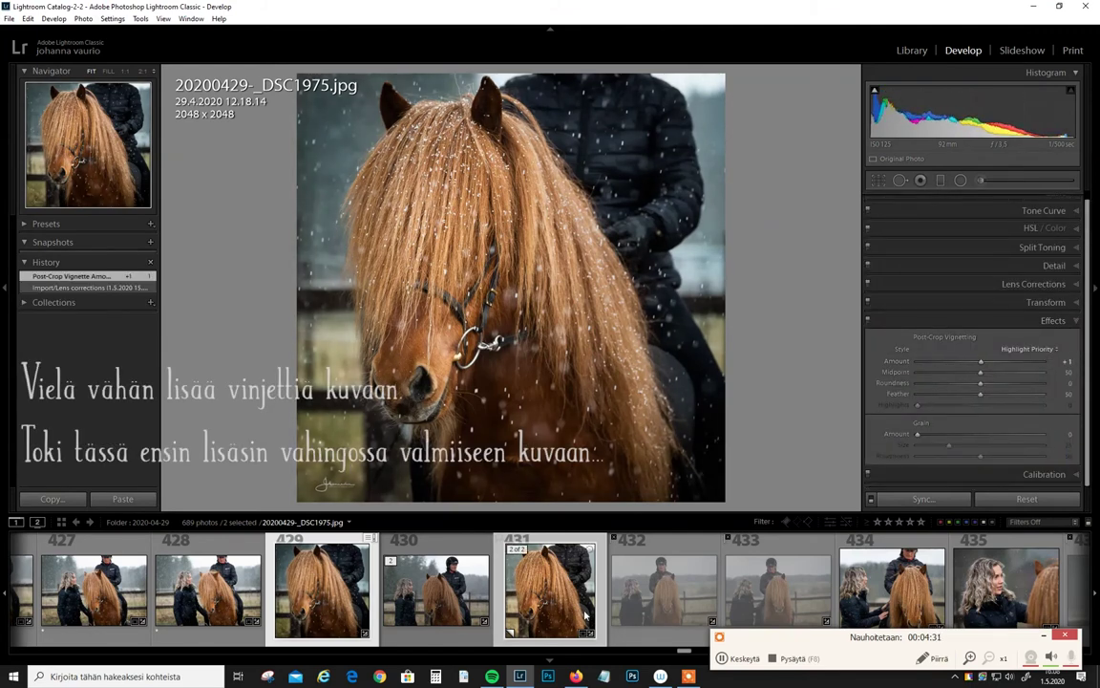
Step: Set the NEF copy's Post-Crop Vignetting Amount to -16 and compare the copy with the JPG version
{"action": "left_click", "coordinate": [553, 590]}
{"action": "key", "text": "Left"}
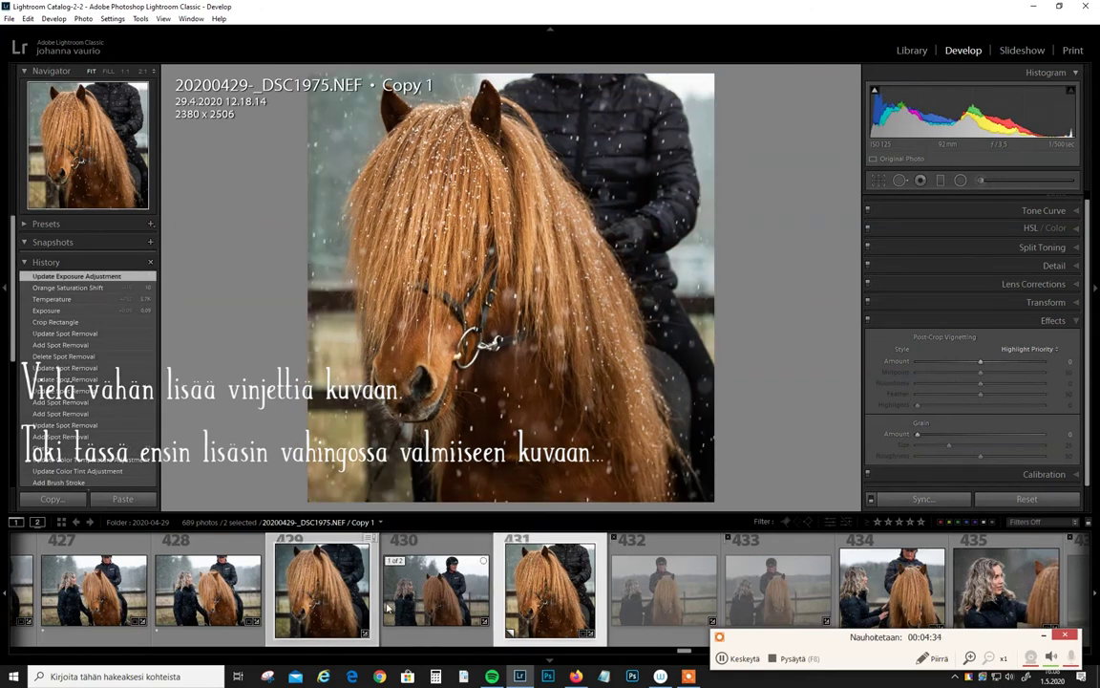
{"action": "left_click", "coordinate": [546, 600]}
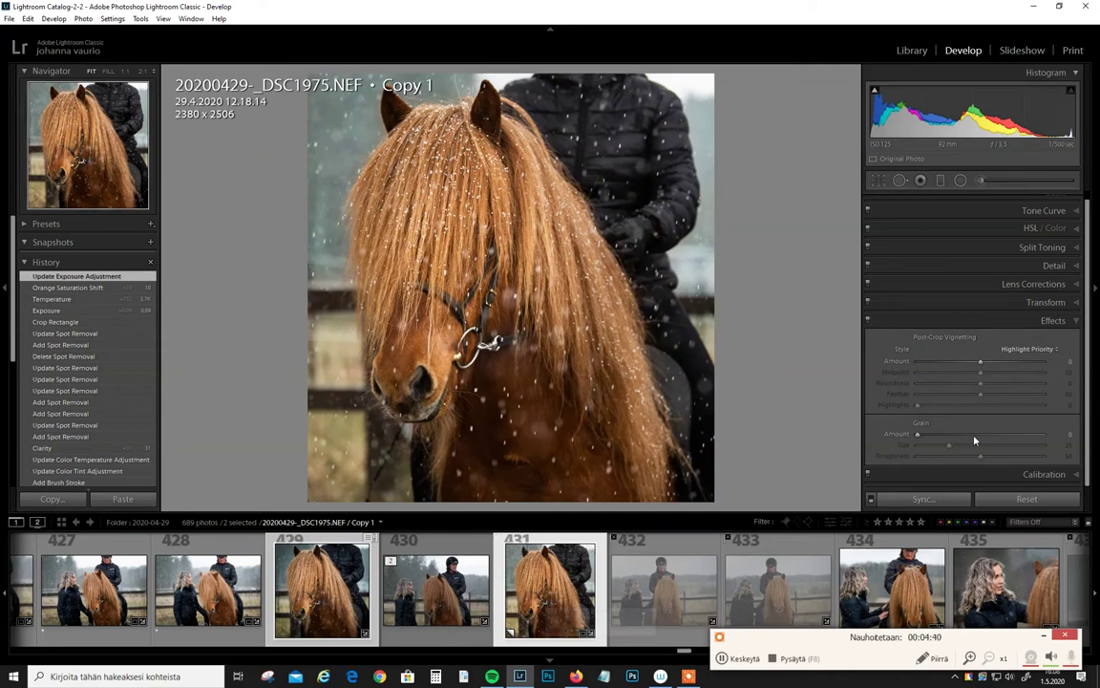
{"action": "left_click_drag", "start_coordinate": [980, 364], "coordinate": [972, 367]}
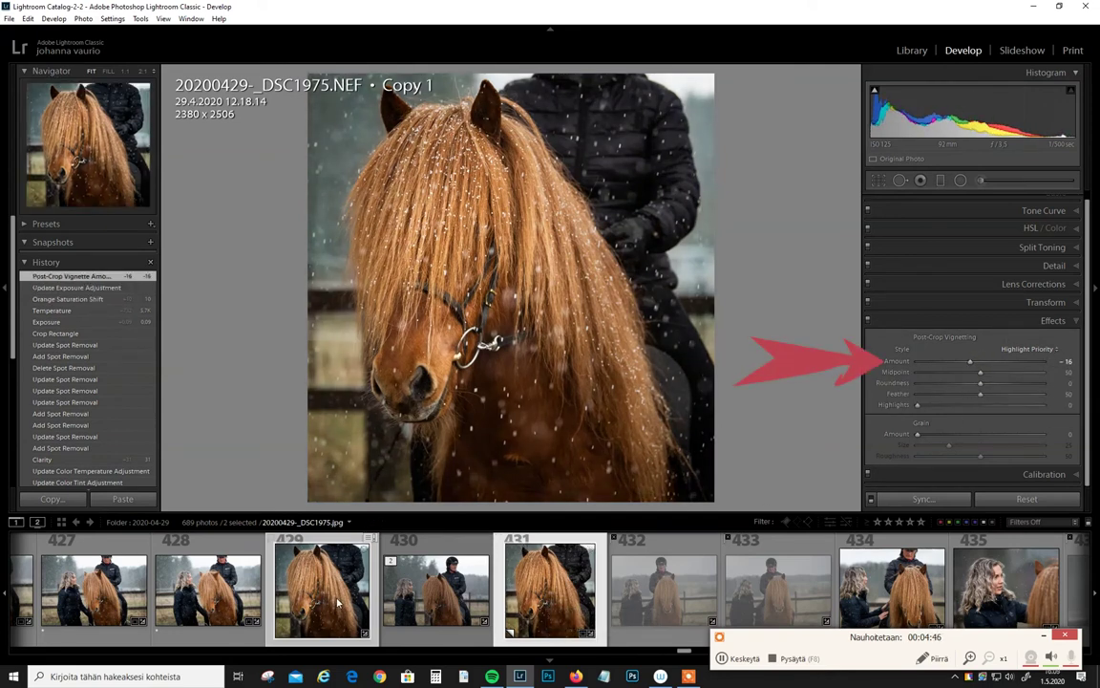
{"action": "left_click", "coordinate": [336, 602]}
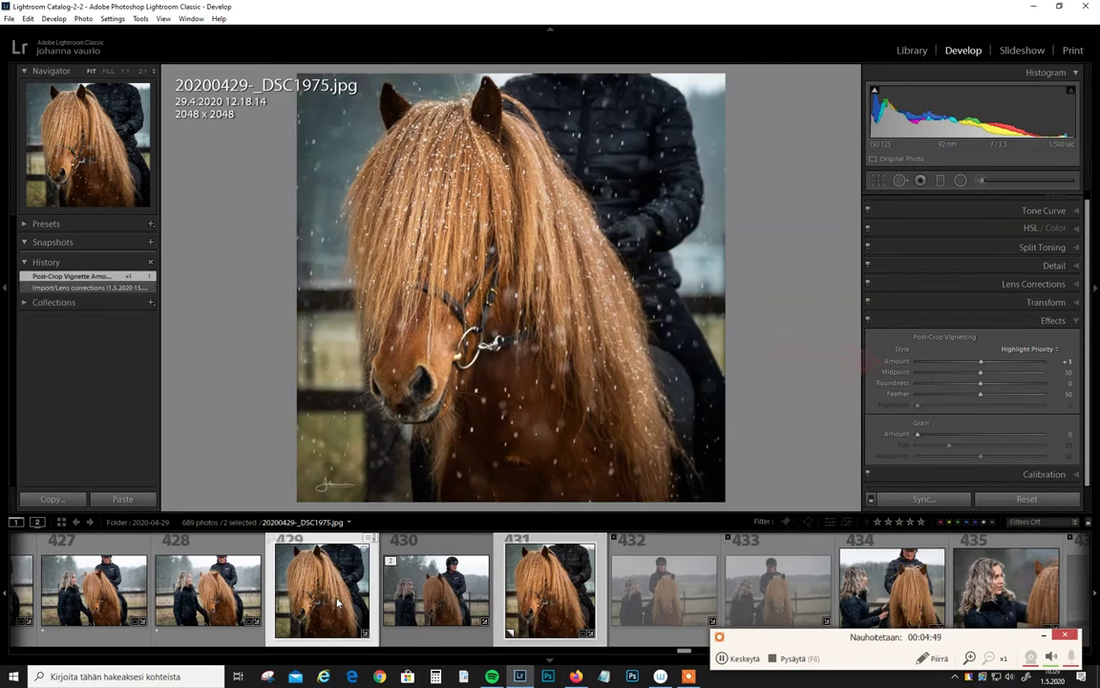
{"action": "left_click", "coordinate": [534, 597]}
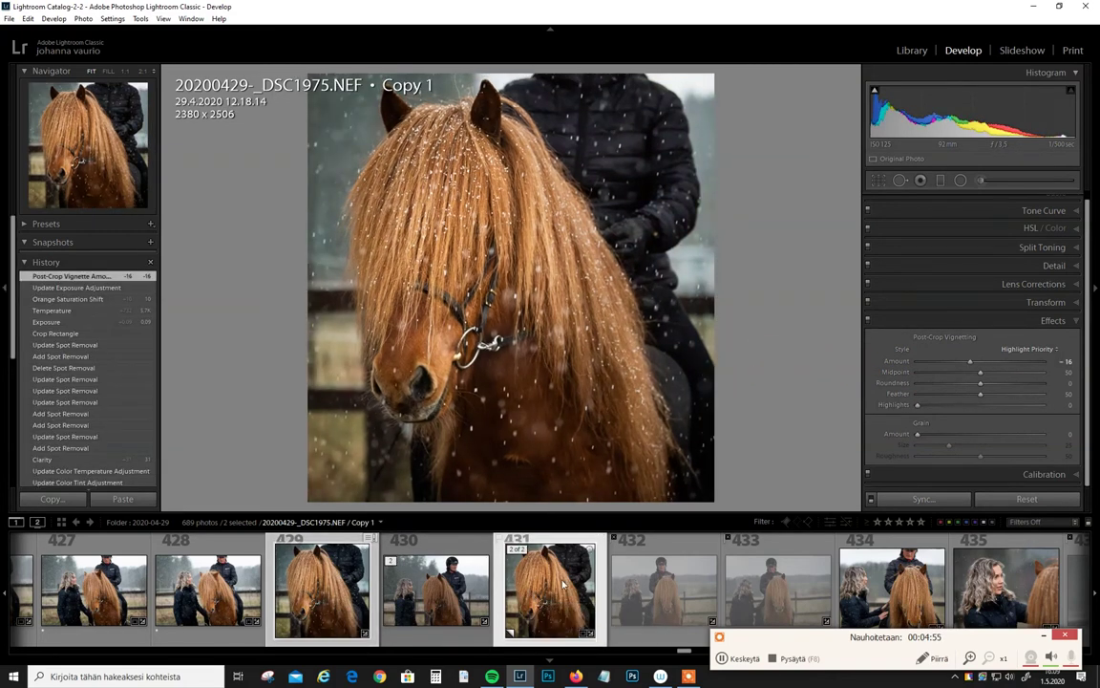
Step: Brighten the horse's head further by setting its radial filter's Exposure to 1.45
{"action": "scroll", "coordinate": [955, 239], "scroll_direction": "up", "scroll_amount": 1}
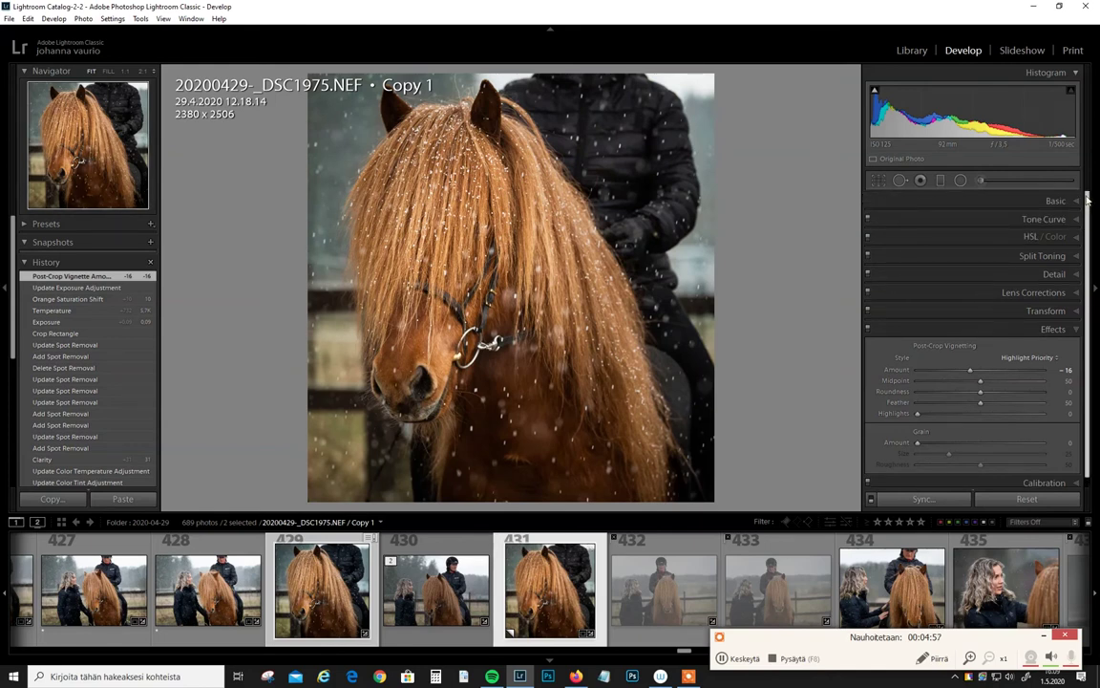
{"action": "left_click", "coordinate": [959, 181]}
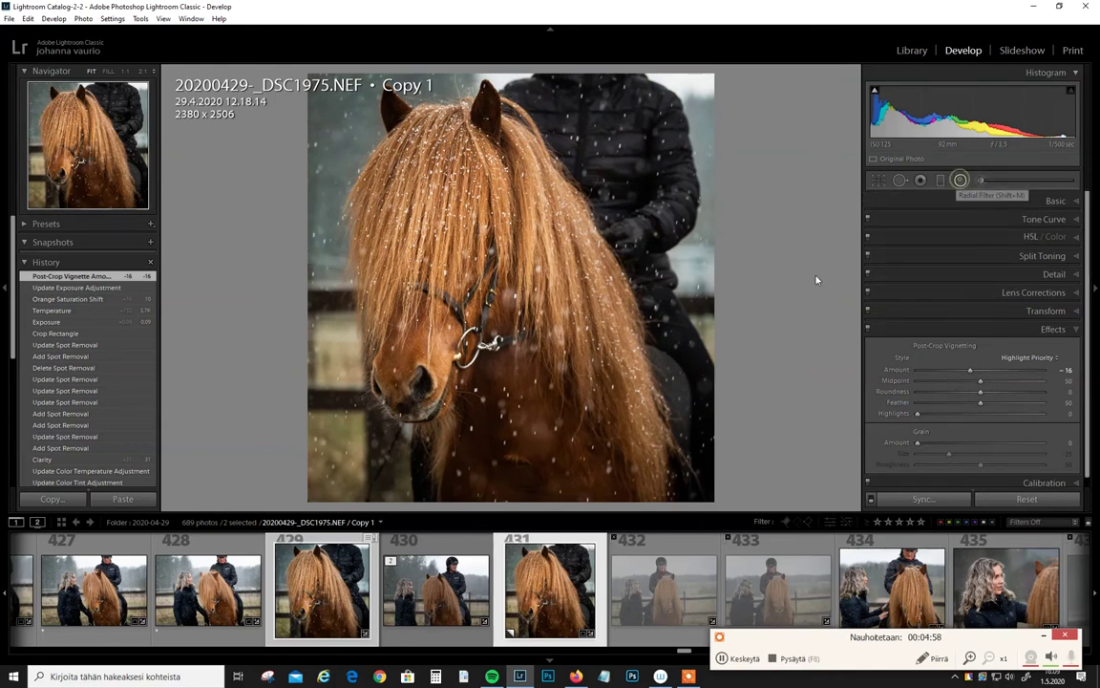
{"action": "left_click", "coordinate": [474, 280]}
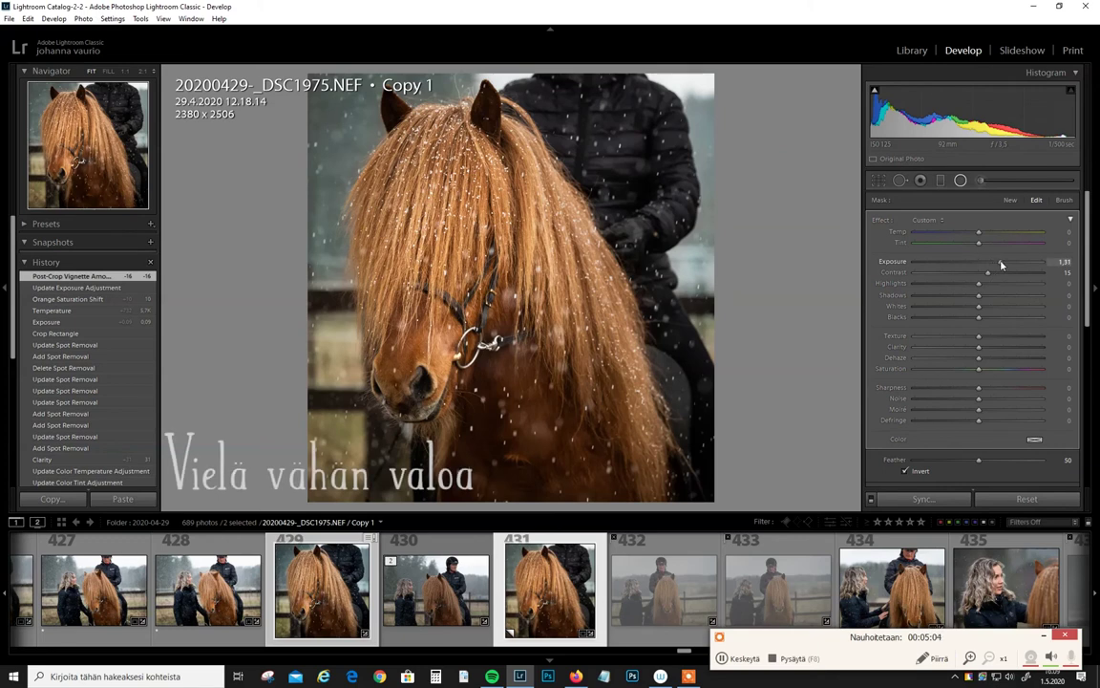
{"action": "left_click_drag", "start_coordinate": [997, 265], "coordinate": [1001, 267]}
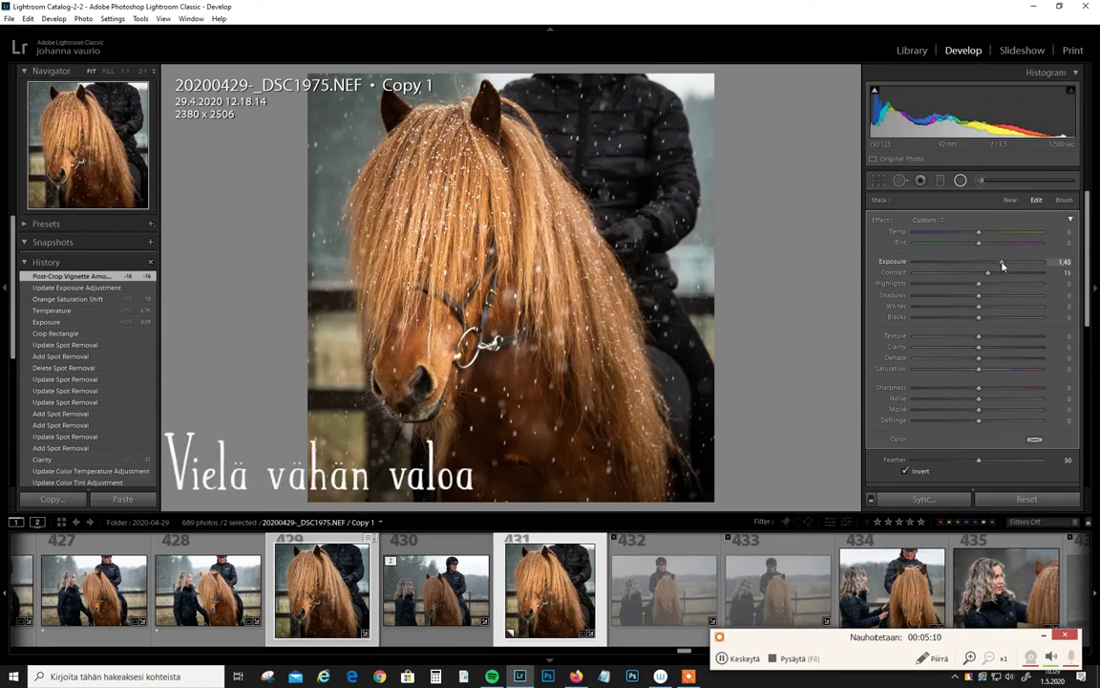
Step: Compare the finished JPG and the edited NEF copy side by side in the Library
{"action": "key", "text": "e"}
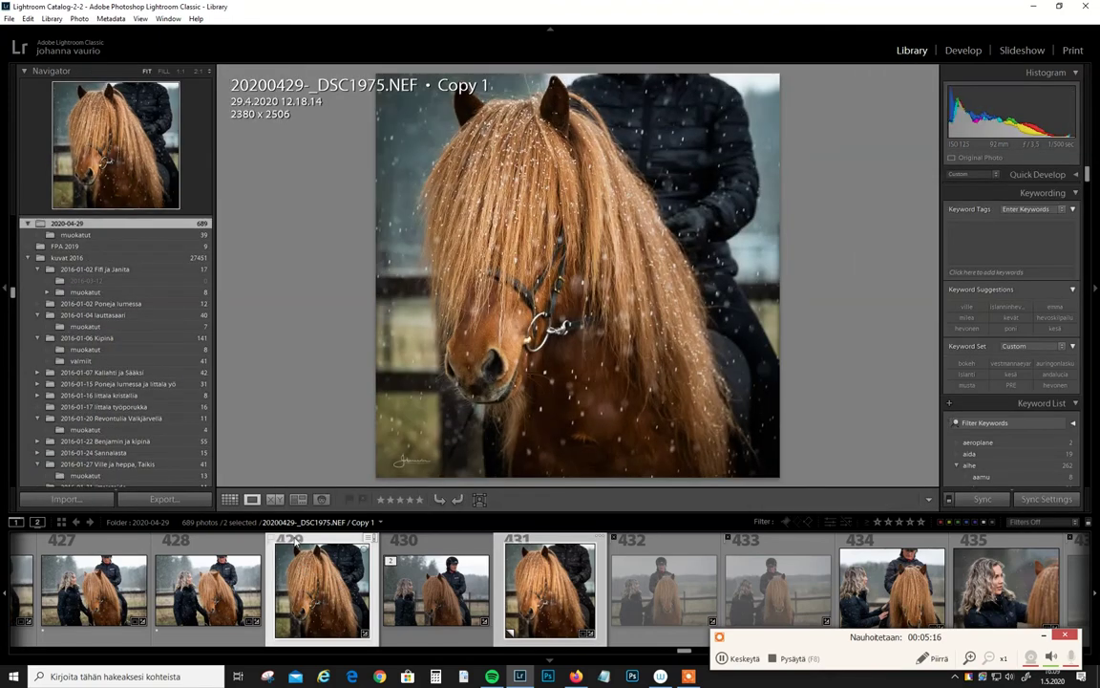
{"action": "left_click", "coordinate": [275, 499]}
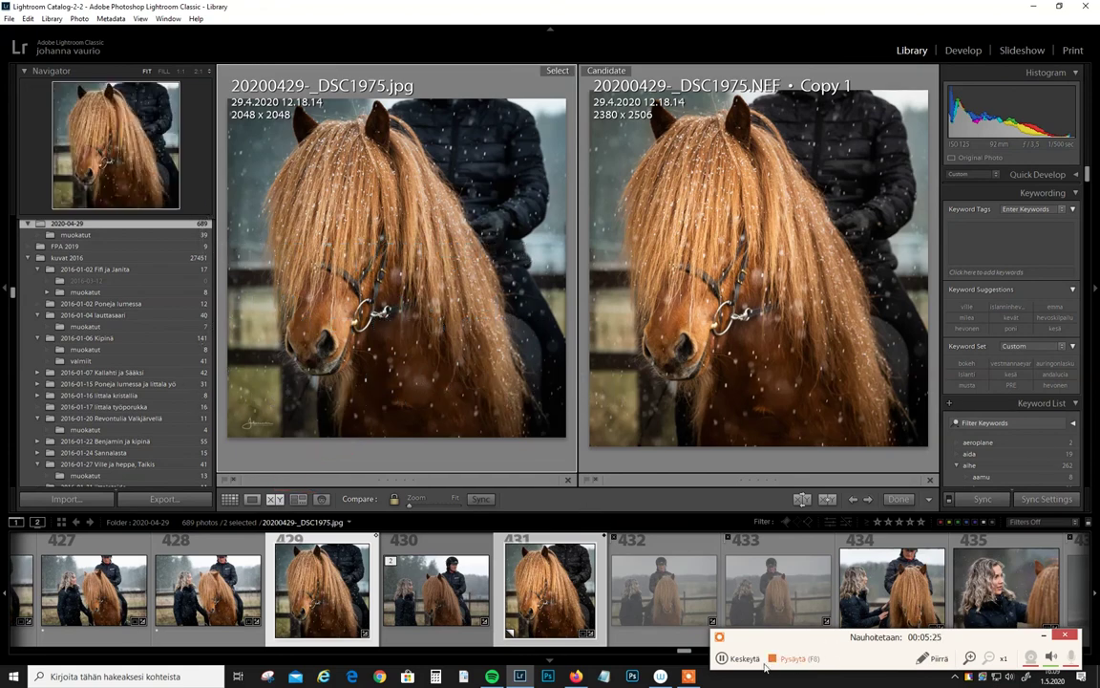
{"action": "left_click", "coordinate": [765, 667]}
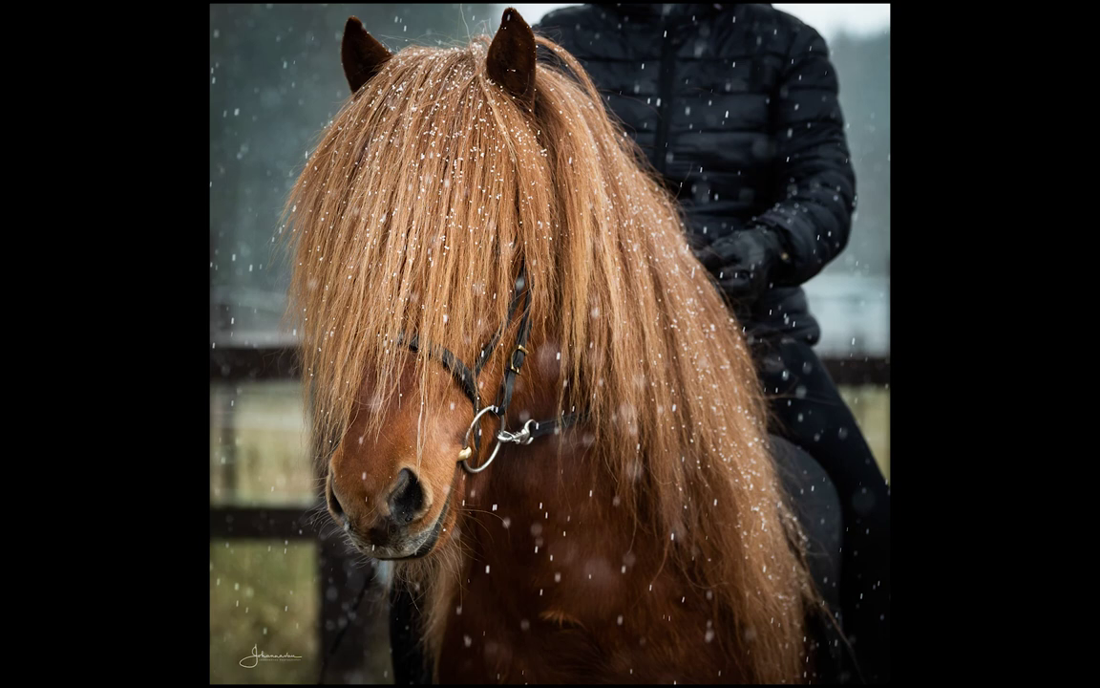